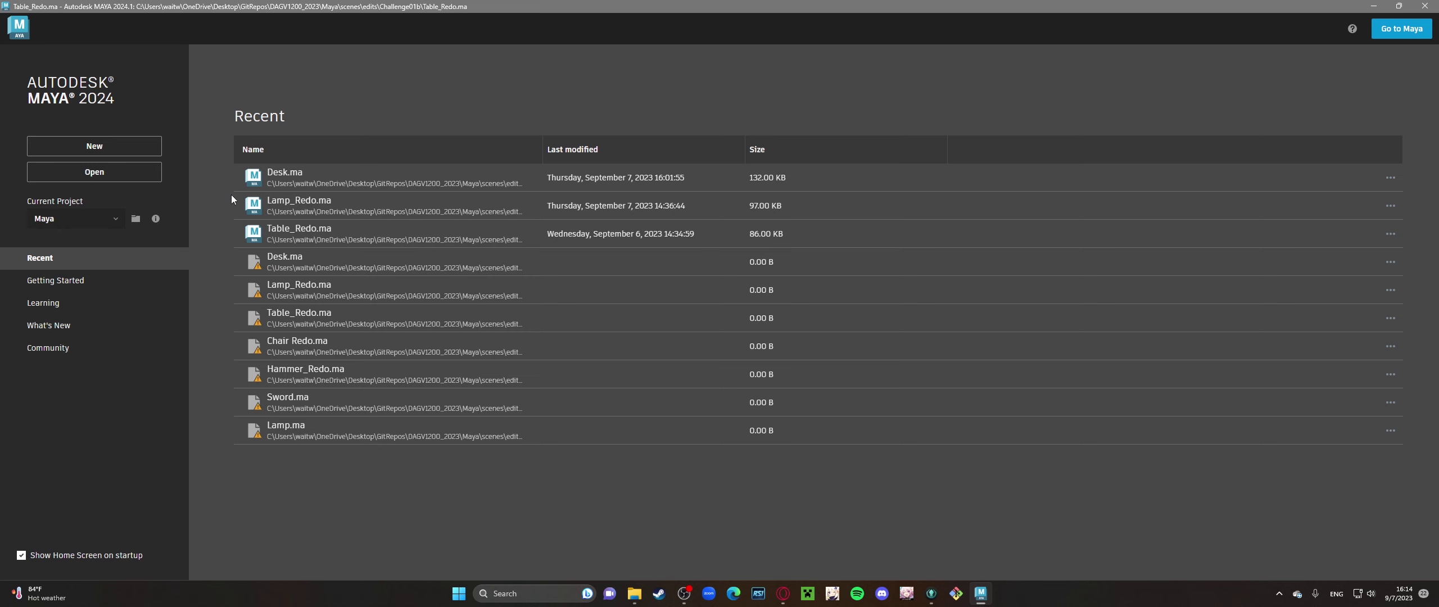
- Open the recent scene Table_Redo.ma and examine the table from the side and from below
{"action": "left_click", "coordinate": [287, 230]}
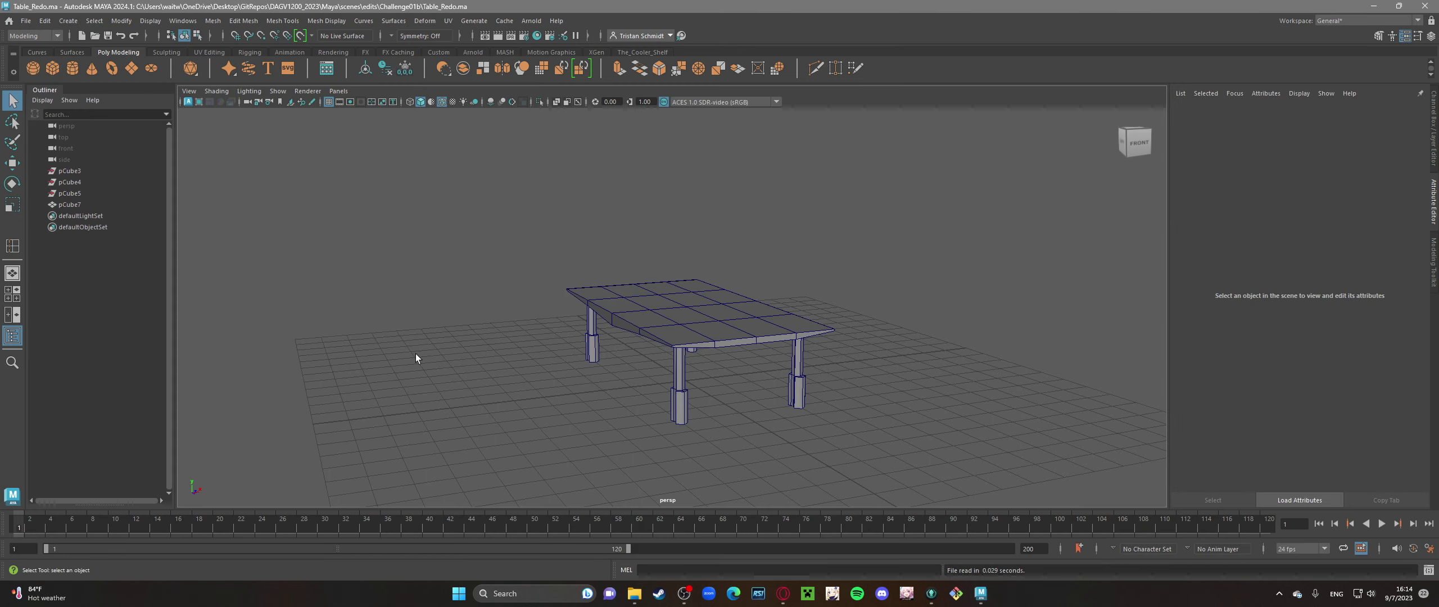
{"action": "left_click_drag", "start_coordinate": [417, 356], "coordinate": [647, 372], "text": "alt"}
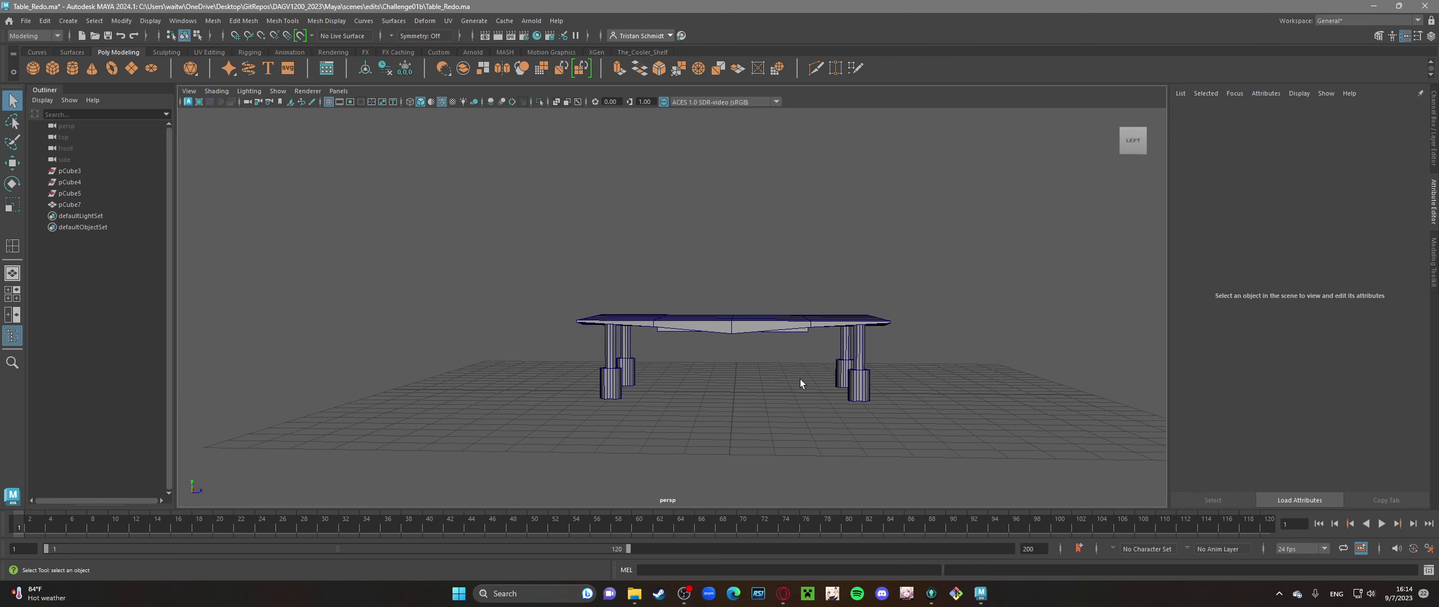
{"action": "middle_click_drag", "start_coordinate": [801, 378], "coordinate": [700, 380], "text": "alt"}
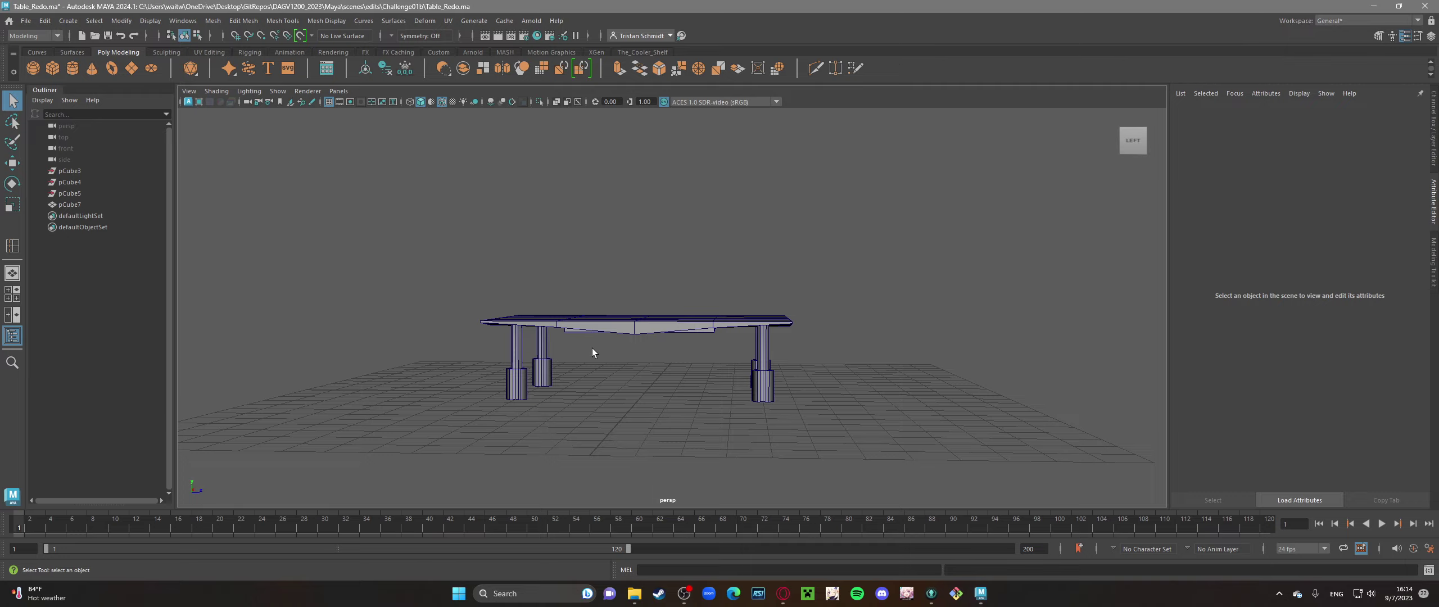
{"action": "left_click_drag", "start_coordinate": [591, 347], "coordinate": [703, 389], "text": "alt"}
{"action": "left_click_drag", "start_coordinate": [495, 405], "coordinate": [619, 382], "text": "alt"}
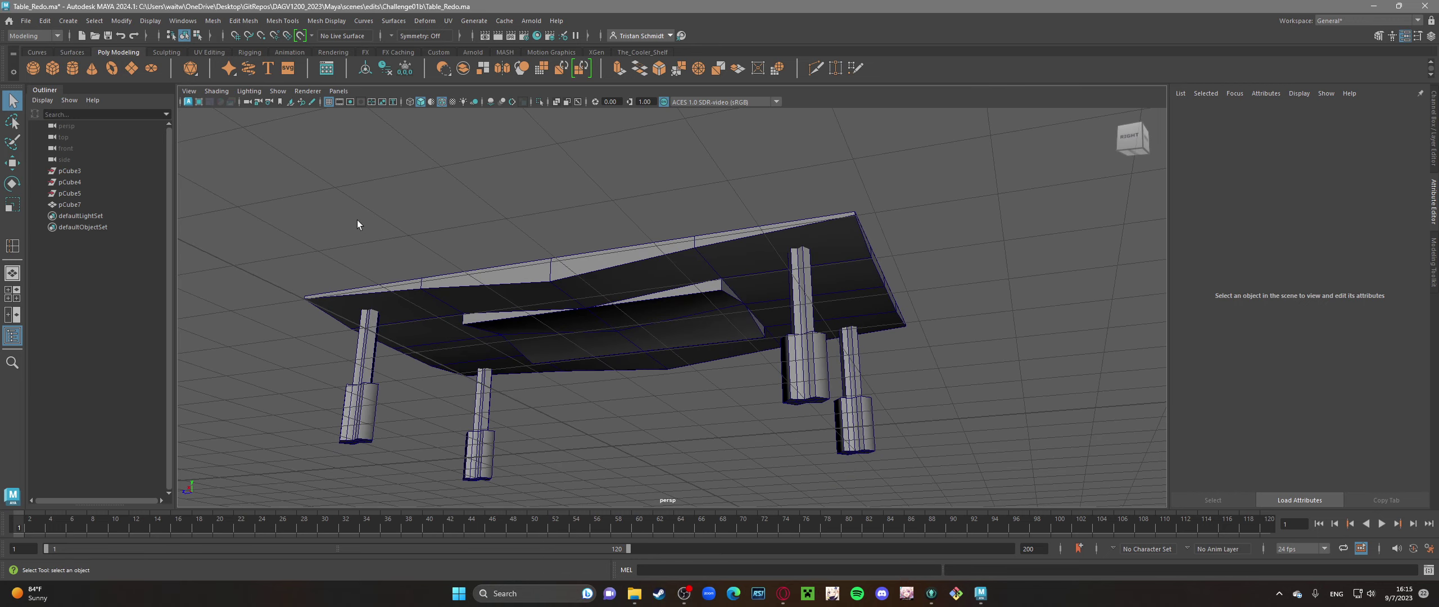
- Examine the table's legs and the sloped edges of the tabletop from close up and from a distance
{"action": "key", "text": "["}
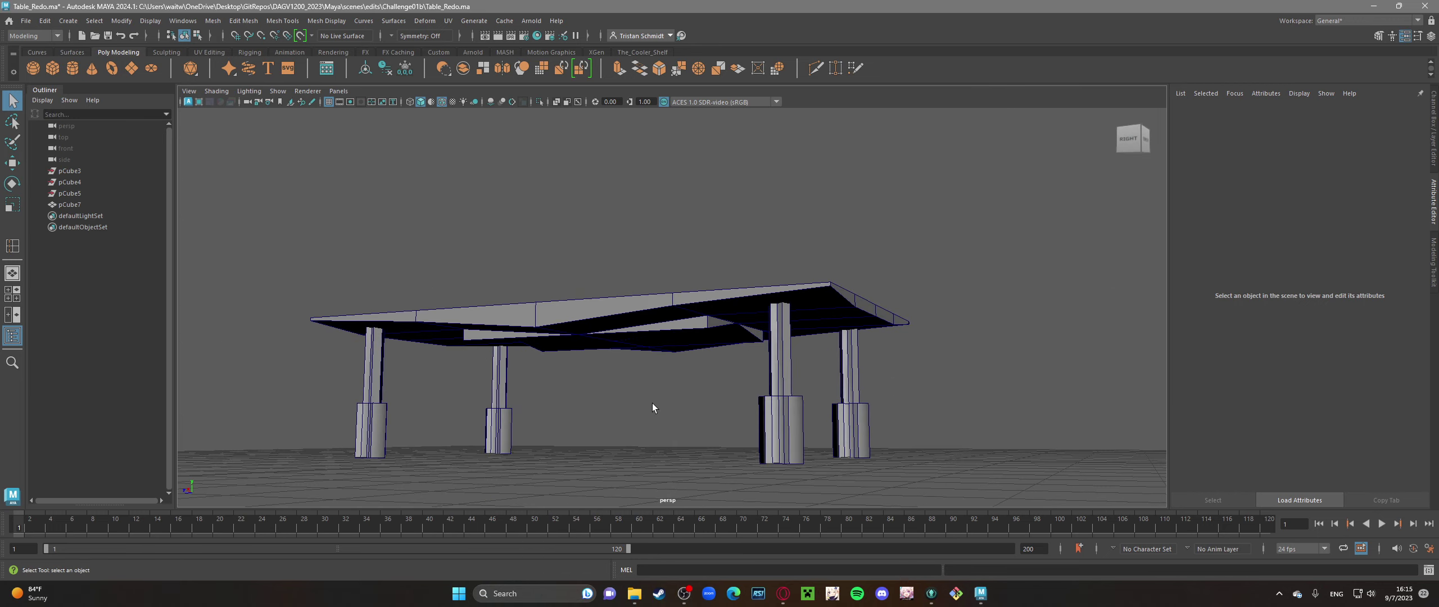
{"action": "key", "text": "["}
{"action": "left_click_drag", "start_coordinate": [652, 402], "coordinate": [627, 434], "text": "alt"}
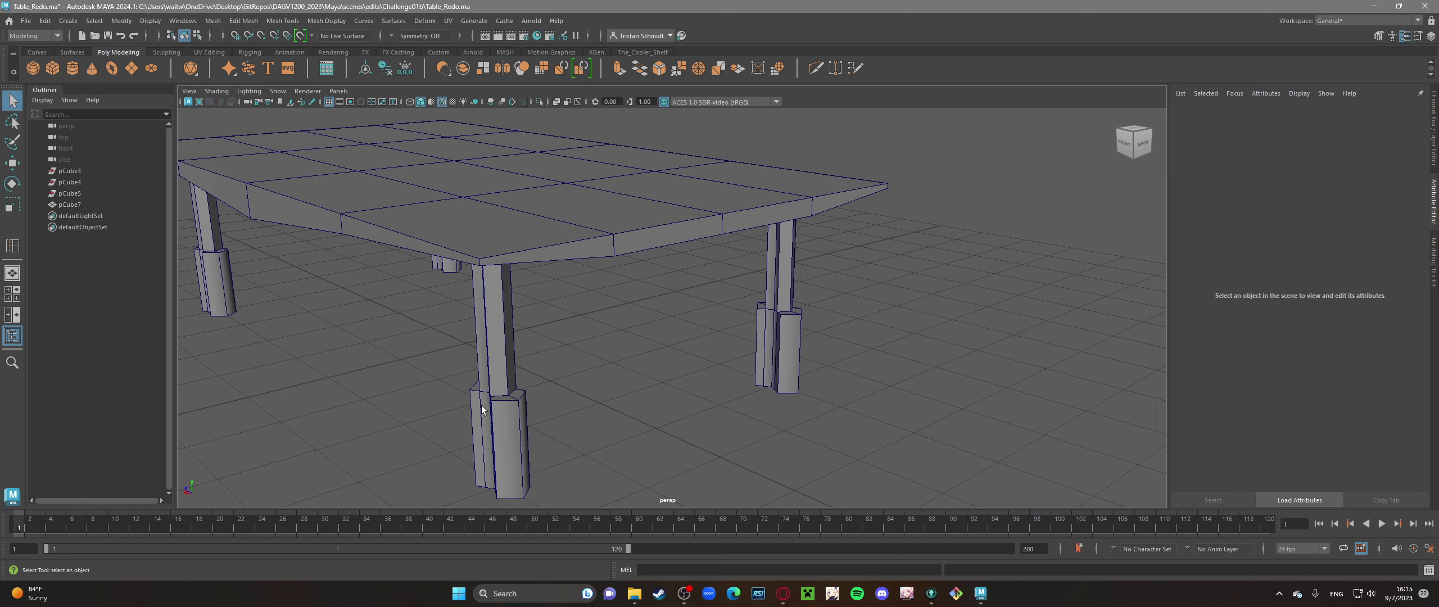
{"action": "left_click_drag", "start_coordinate": [542, 417], "coordinate": [590, 414], "text": "alt"}
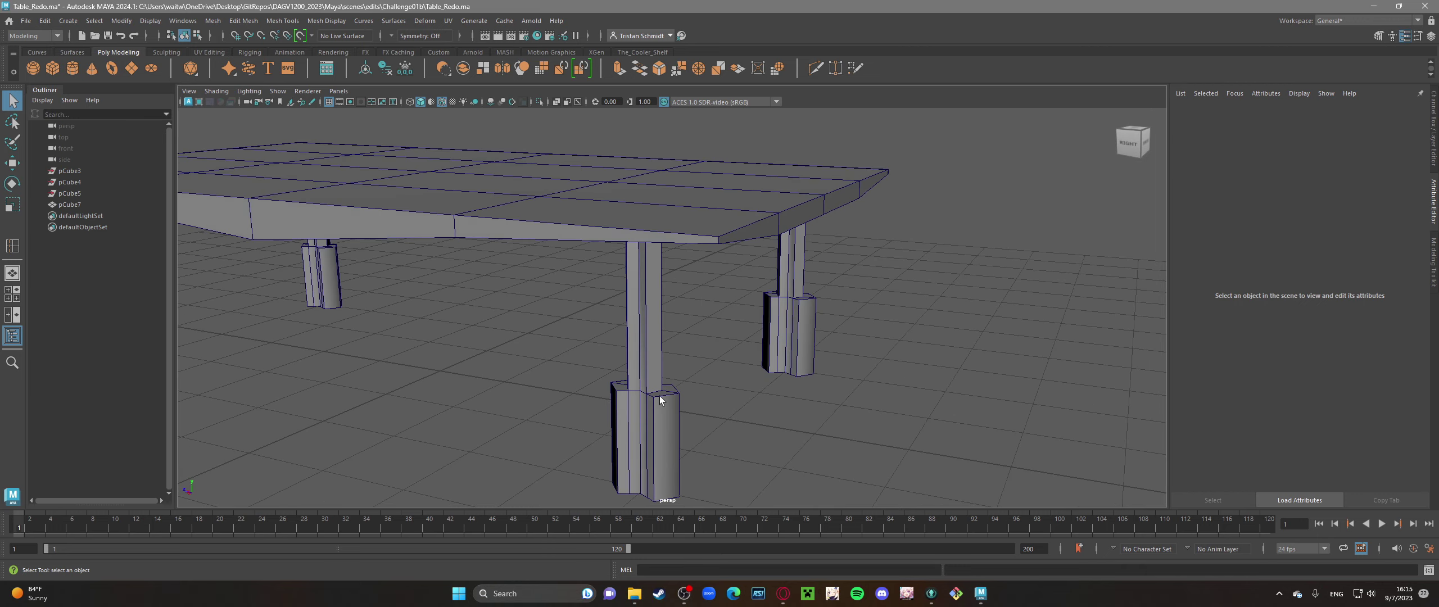
{"action": "right_click_drag", "start_coordinate": [658, 396], "coordinate": [513, 385], "text": "alt"}
{"action": "left_click_drag", "start_coordinate": [514, 385], "coordinate": [542, 342], "text": "alt"}
{"action": "left_click_drag", "start_coordinate": [522, 284], "coordinate": [538, 297], "text": "alt"}
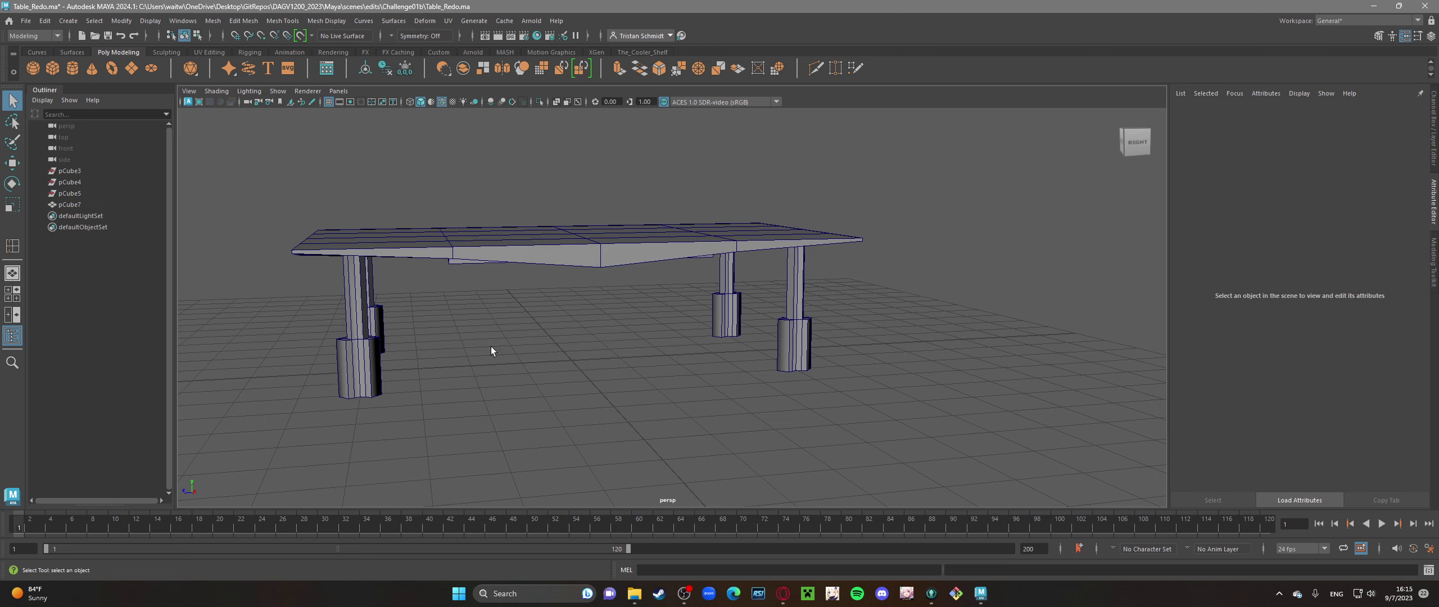
- Open the recent scene Lamp_Redo.ma, saving the changes to the table scene
{"action": "left_click", "coordinate": [9, 21]}
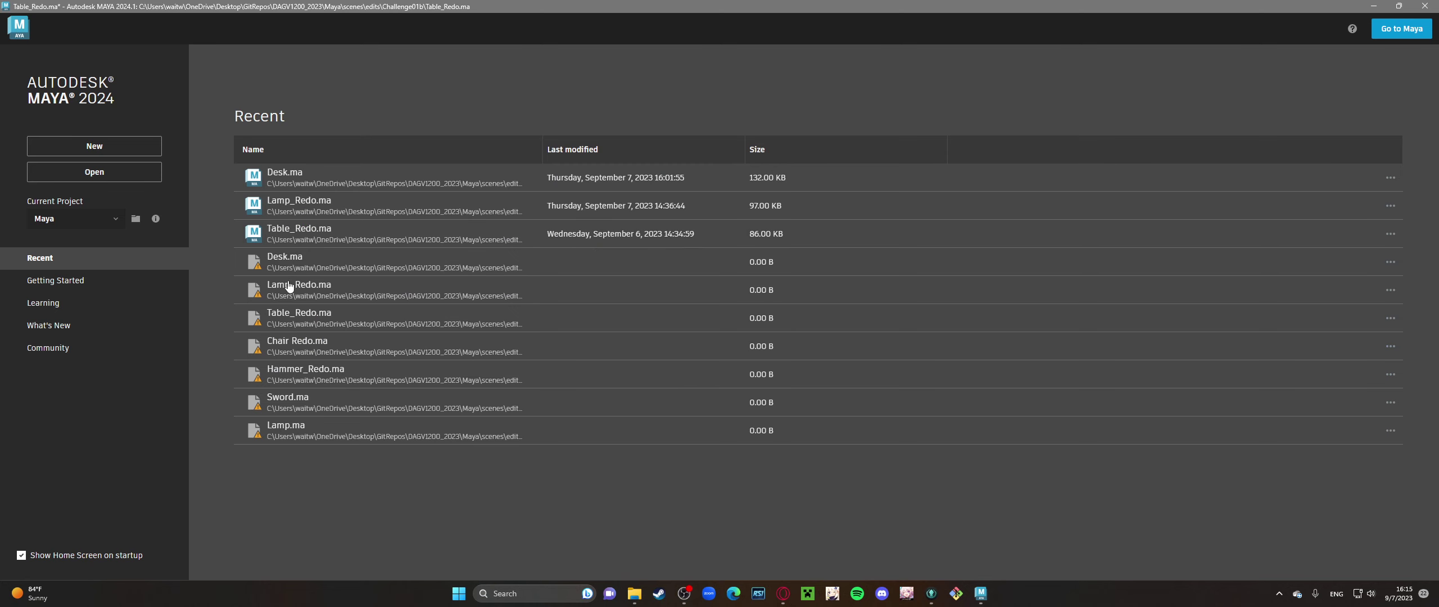
{"action": "left_click", "coordinate": [278, 226]}
{"action": "left_click", "coordinate": [671, 301]}
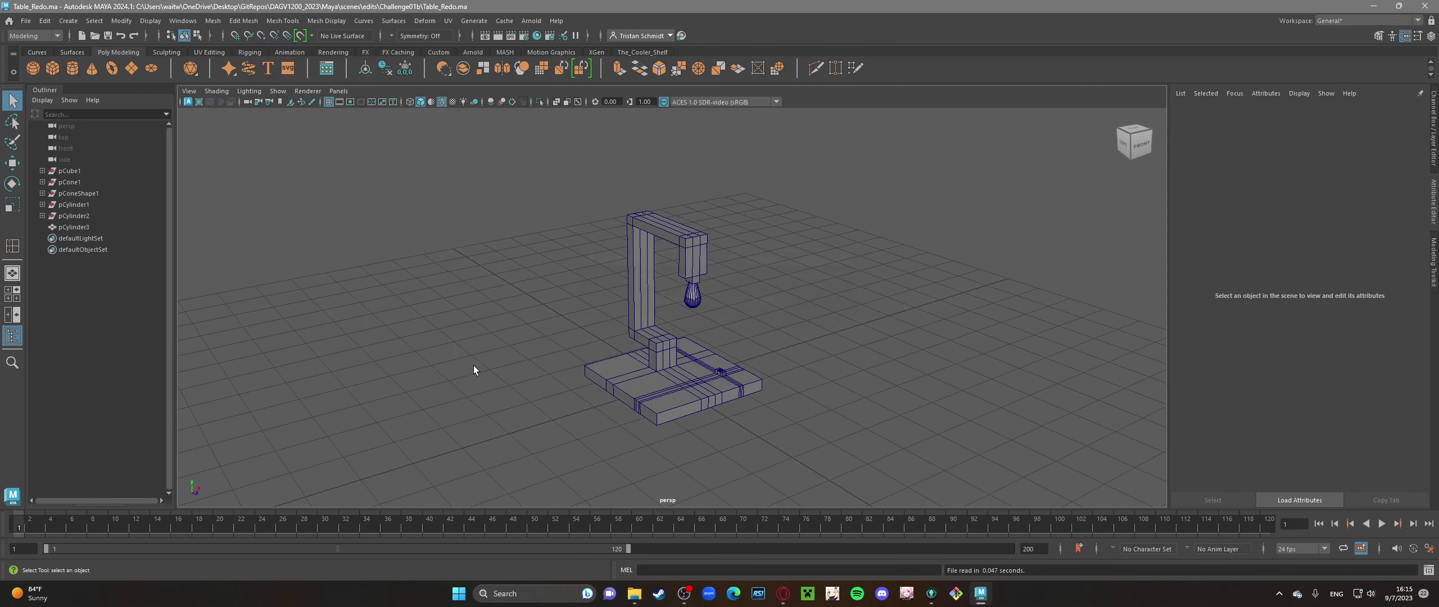
- Examine the whole lamp model from several sides, including its arm, bulb and base
{"action": "left_click_drag", "start_coordinate": [411, 369], "coordinate": [516, 339], "text": "alt"}
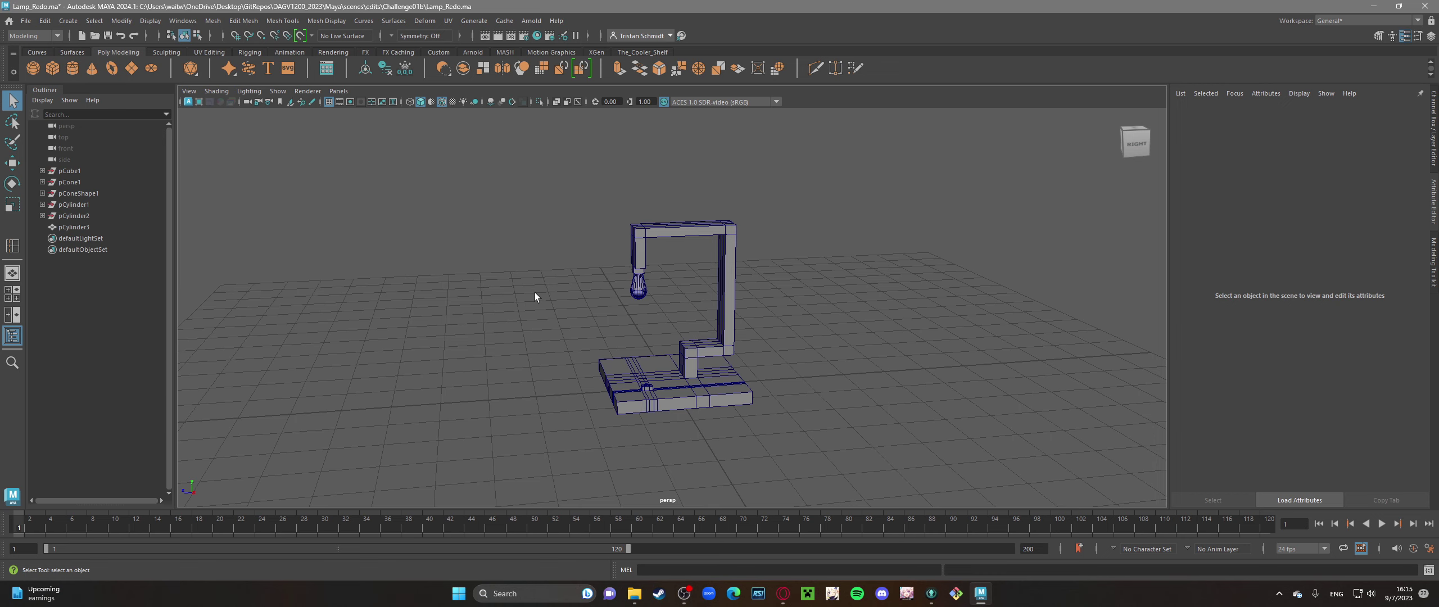
{"action": "left_click", "coordinate": [663, 373]}
{"action": "left_click_drag", "start_coordinate": [530, 337], "coordinate": [604, 342], "text": "alt"}
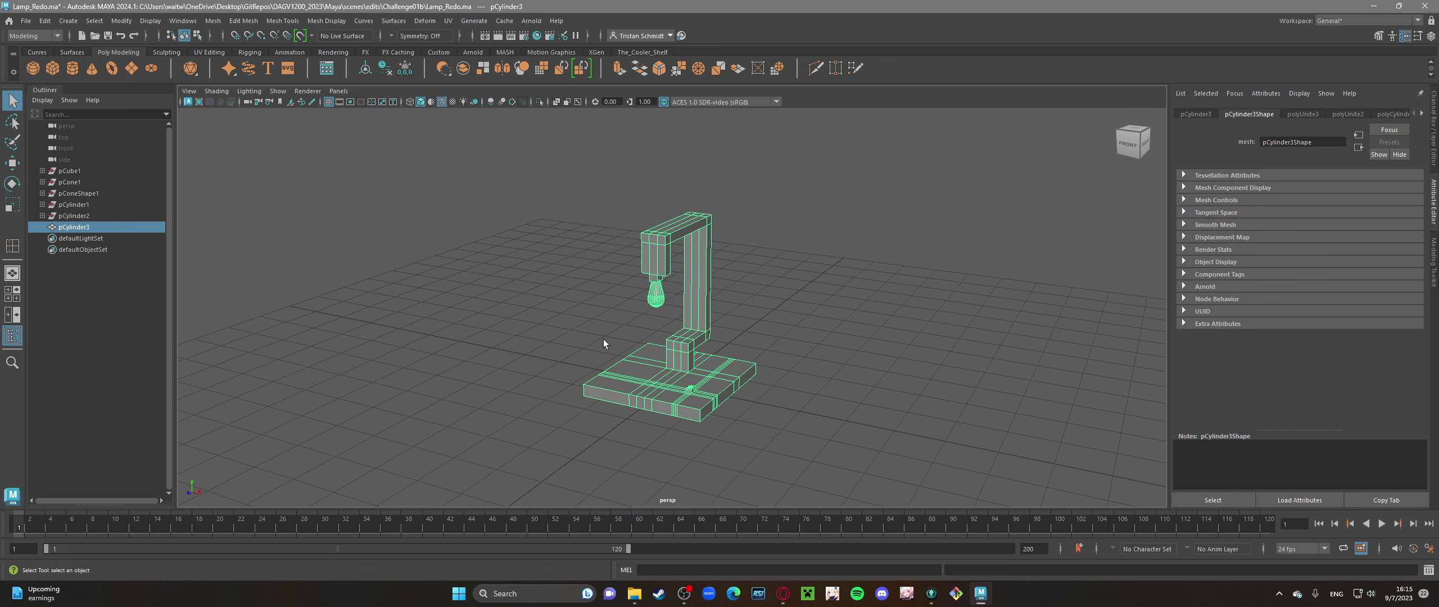
{"action": "left_click", "coordinate": [603, 340]}
{"action": "left_click_drag", "start_coordinate": [632, 408], "coordinate": [681, 402], "text": "alt"}
{"action": "right_click_drag", "start_coordinate": [681, 402], "coordinate": [766, 400], "text": "alt"}
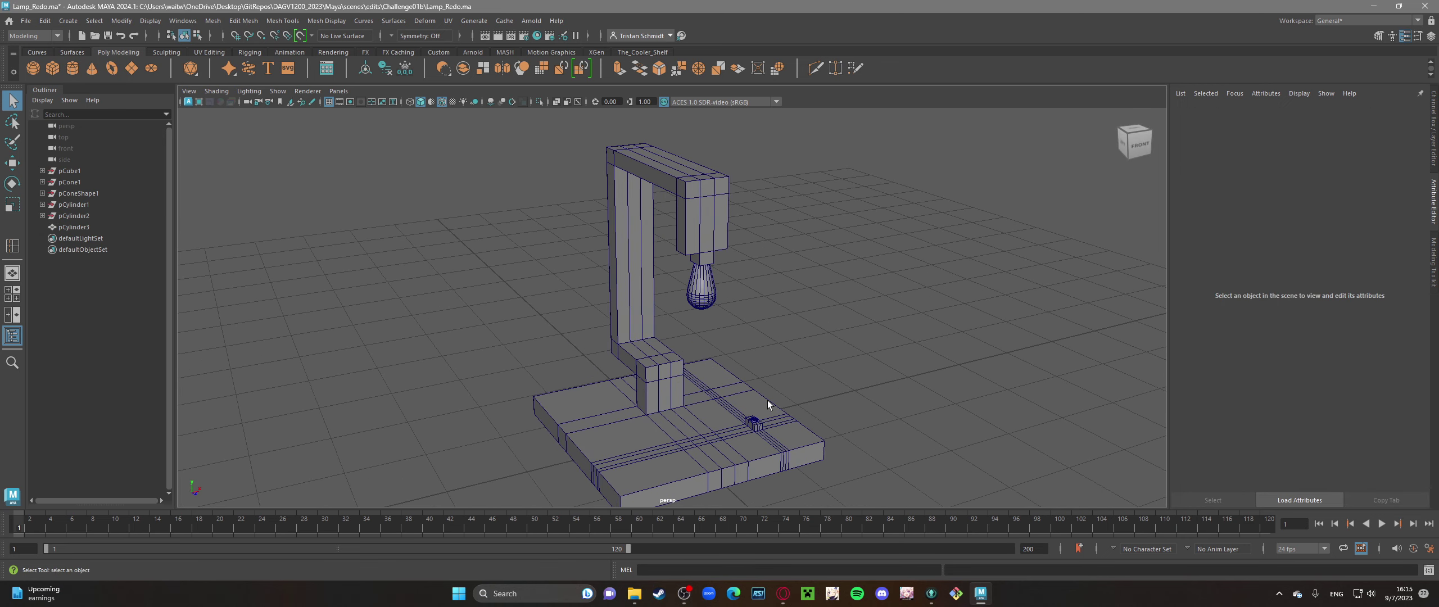
{"action": "left_click_drag", "start_coordinate": [769, 400], "coordinate": [648, 428], "text": "alt"}
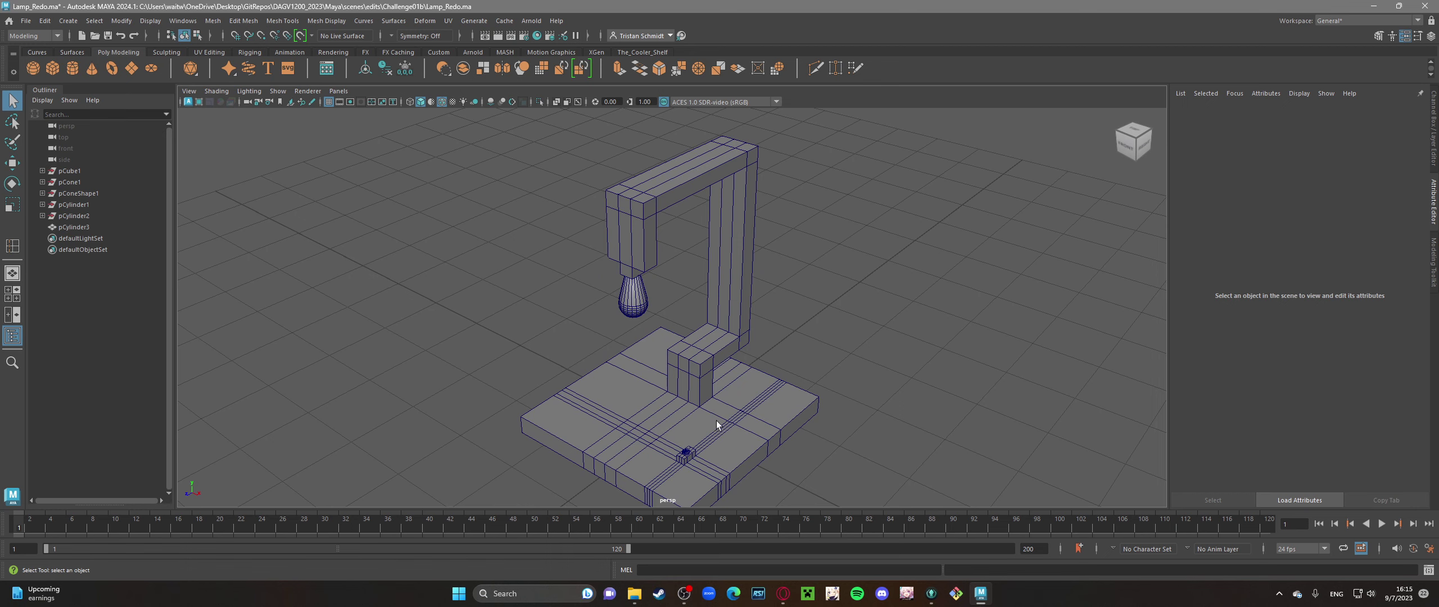
- Examine the small switch on the lamp's base and the bracket that joins the base to the upright
{"action": "scroll", "coordinate": [794, 476], "scroll_direction": "up", "scroll_amount": 3}
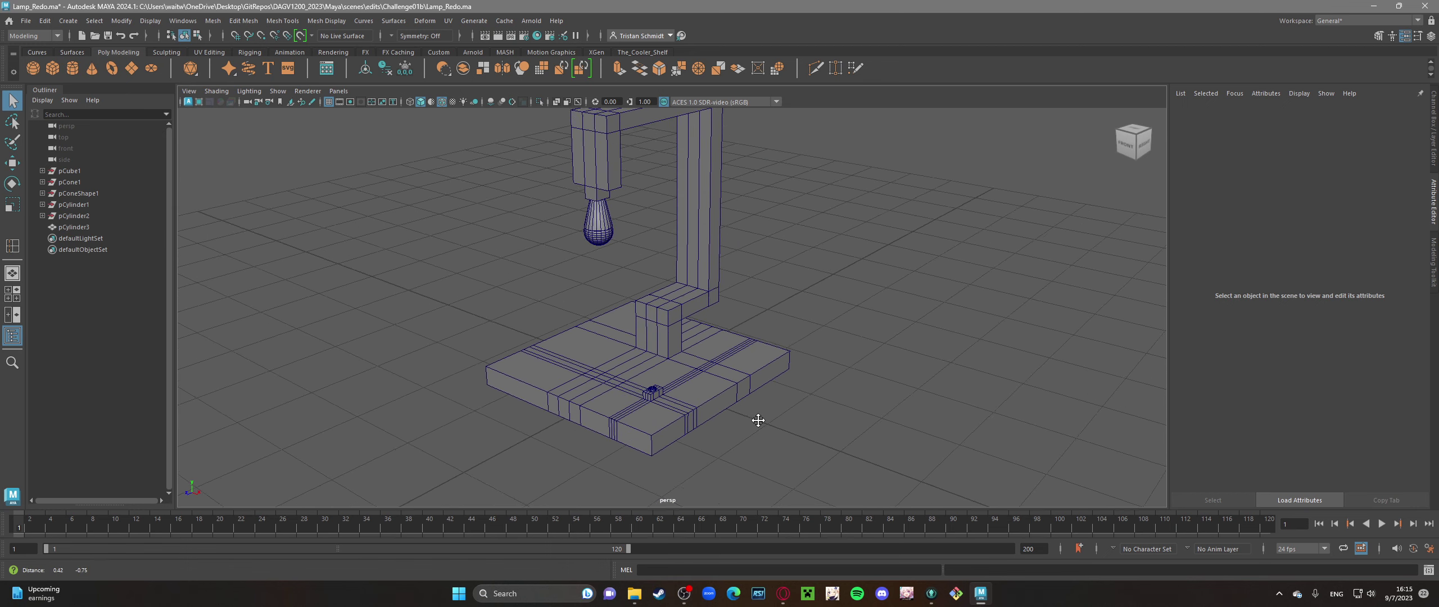
{"action": "scroll", "coordinate": [641, 384], "scroll_direction": "up", "scroll_amount": 5}
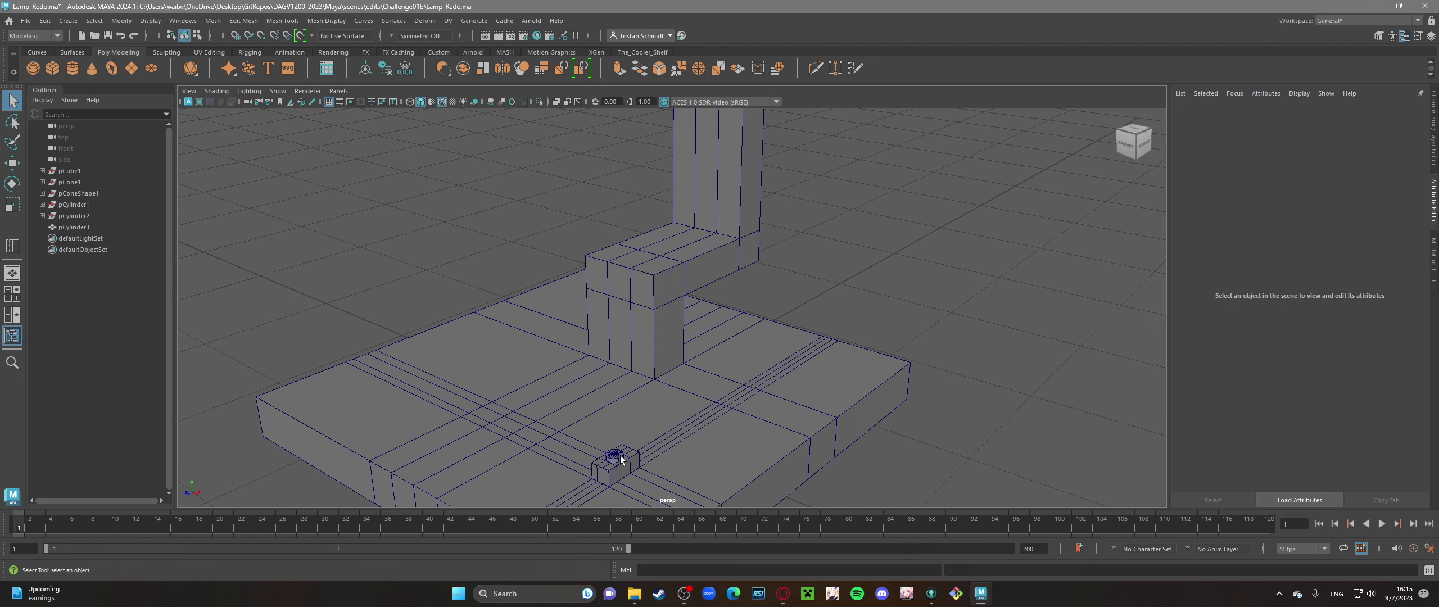
{"action": "left_click_drag", "start_coordinate": [627, 468], "coordinate": [574, 423], "text": "alt"}
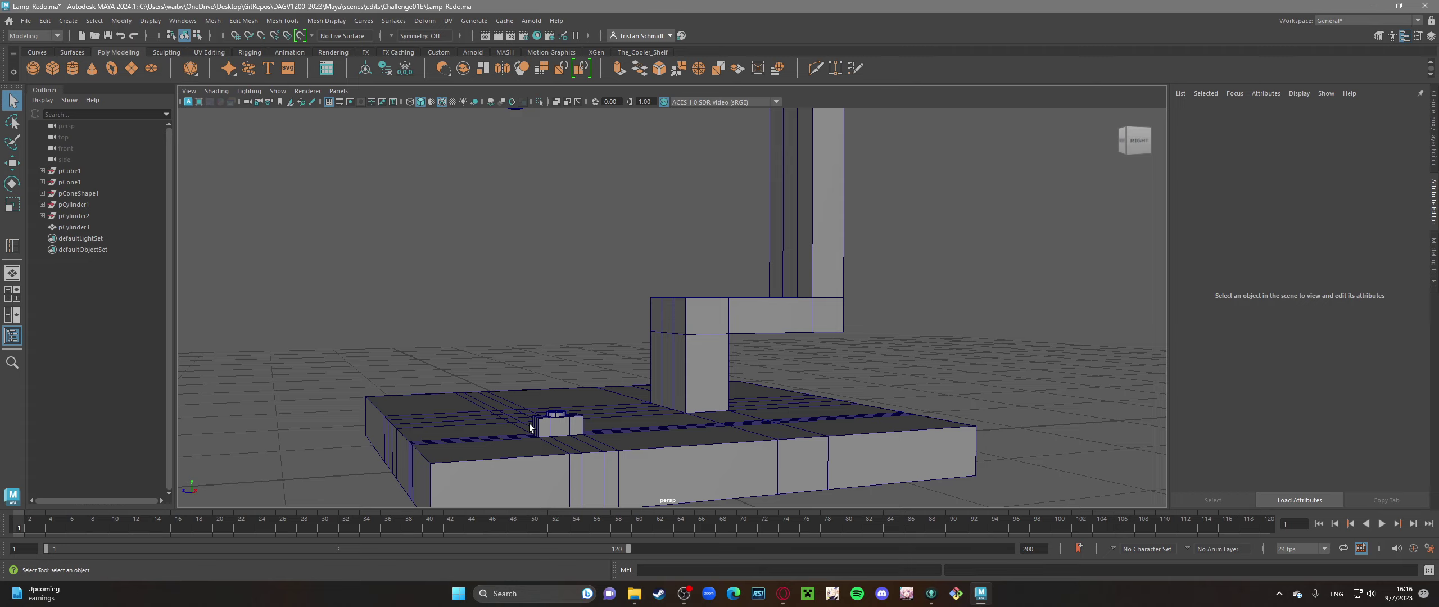
{"action": "left_click_drag", "start_coordinate": [528, 423], "coordinate": [575, 446], "text": "alt"}
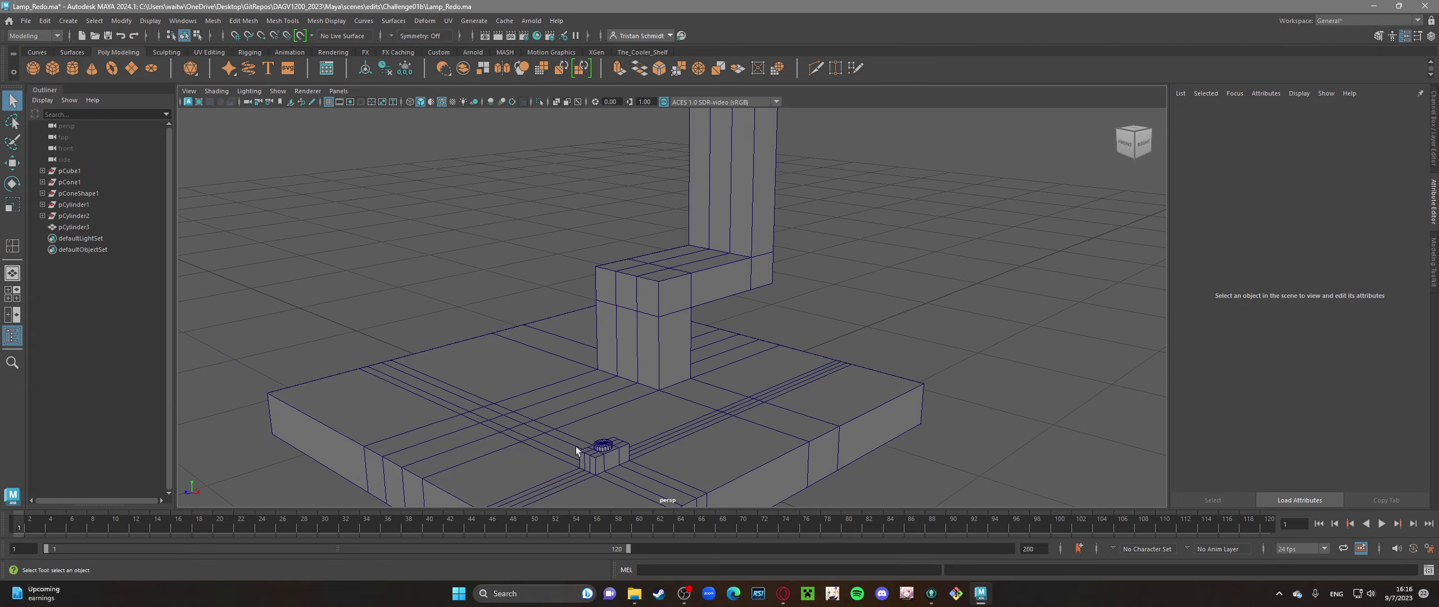
{"action": "left_click", "coordinate": [597, 462]}
{"action": "left_click", "coordinate": [401, 324]}
{"action": "left_click_drag", "start_coordinate": [549, 418], "coordinate": [612, 308], "text": "alt"}
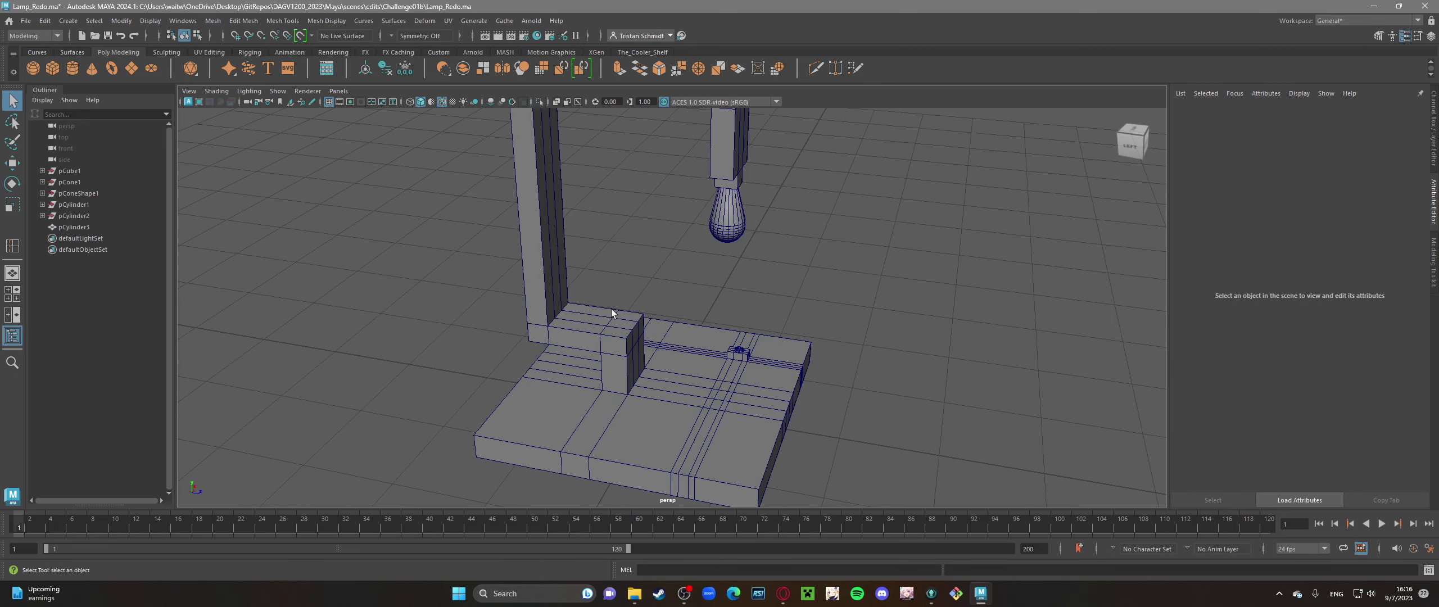
{"action": "left_click_drag", "start_coordinate": [605, 354], "coordinate": [652, 383], "text": "alt"}
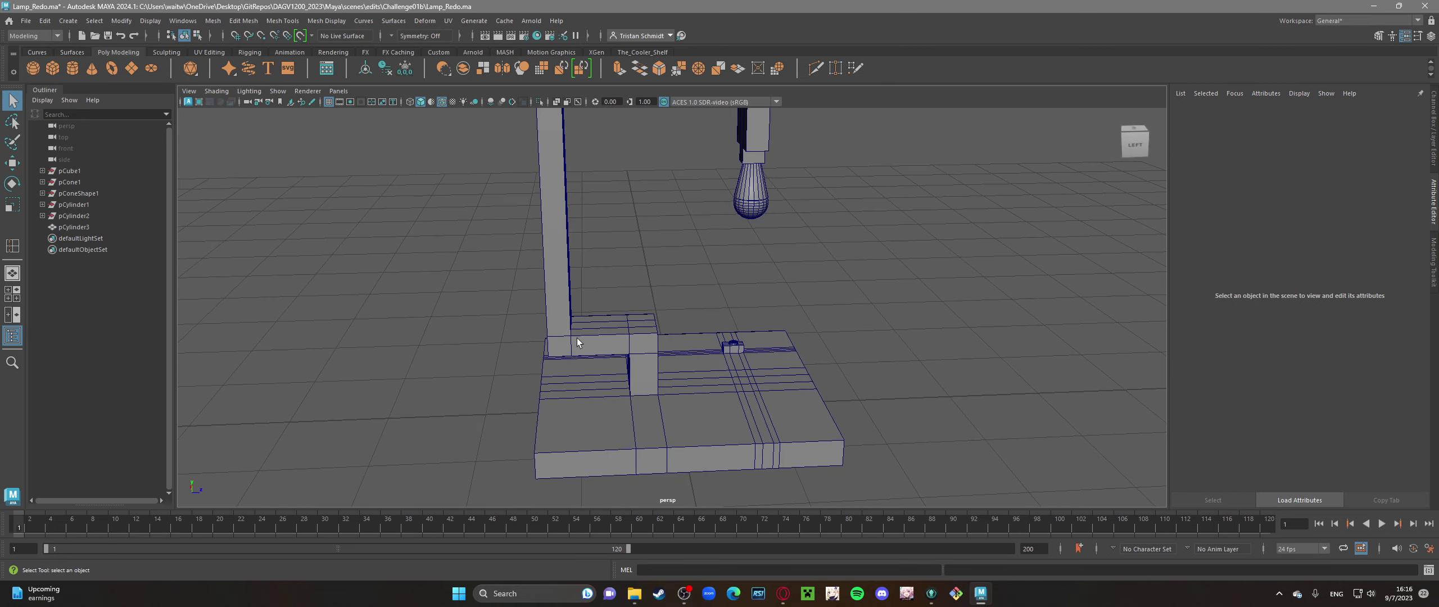
- Inspect the lamp's bulb and socket up close, and review the full lamp from the opposite side
{"action": "scroll", "coordinate": [576, 337], "scroll_direction": "down", "scroll_amount": 5}
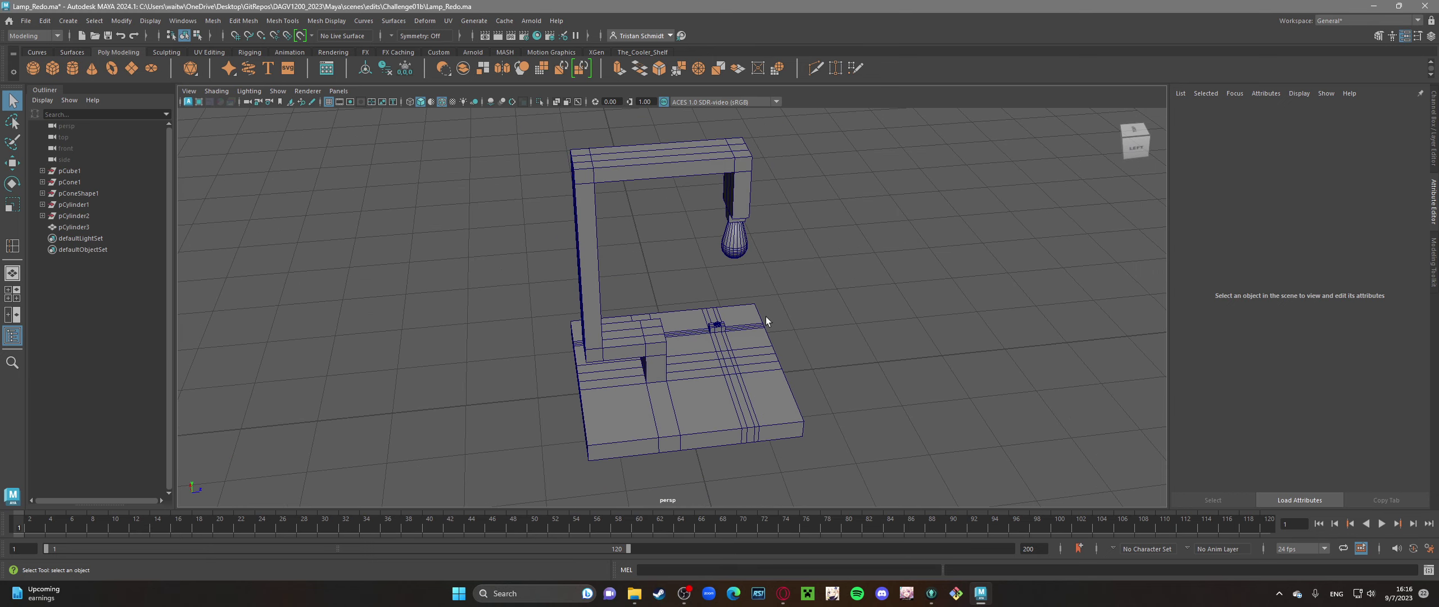
{"action": "left_click_drag", "start_coordinate": [766, 322], "coordinate": [612, 213], "text": "alt"}
{"action": "scroll", "coordinate": [612, 213], "scroll_direction": "up", "scroll_amount": 3}
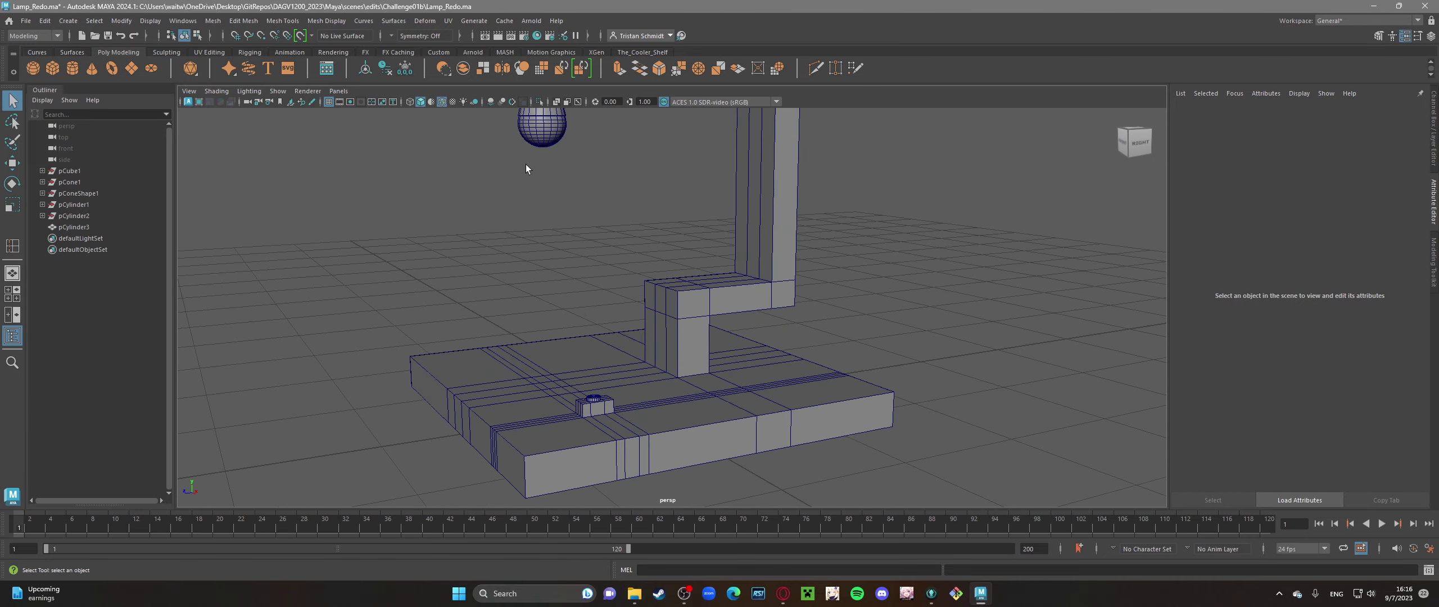
{"action": "middle_click_drag", "start_coordinate": [524, 202], "coordinate": [597, 321], "text": "alt"}
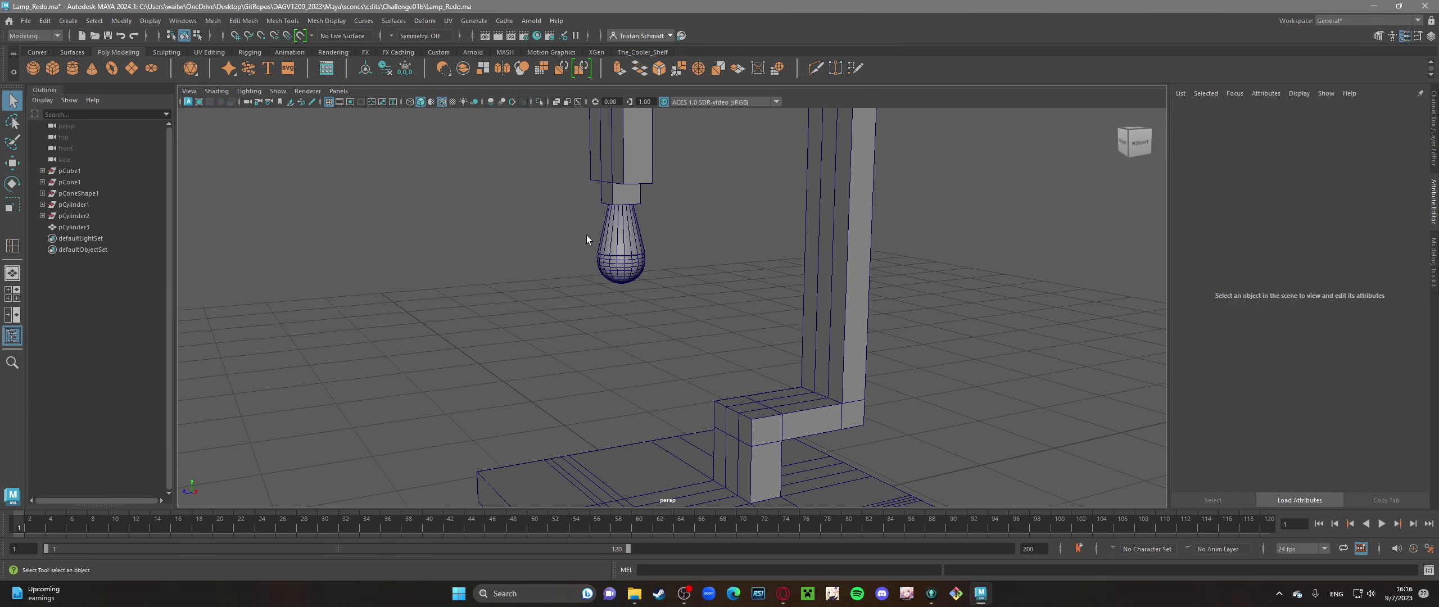
{"action": "scroll", "coordinate": [696, 314], "scroll_direction": "down", "scroll_amount": 5}
{"action": "left_click_drag", "start_coordinate": [654, 337], "coordinate": [635, 367], "text": "alt"}
{"action": "left_click_drag", "start_coordinate": [729, 349], "coordinate": [859, 337], "text": "alt"}
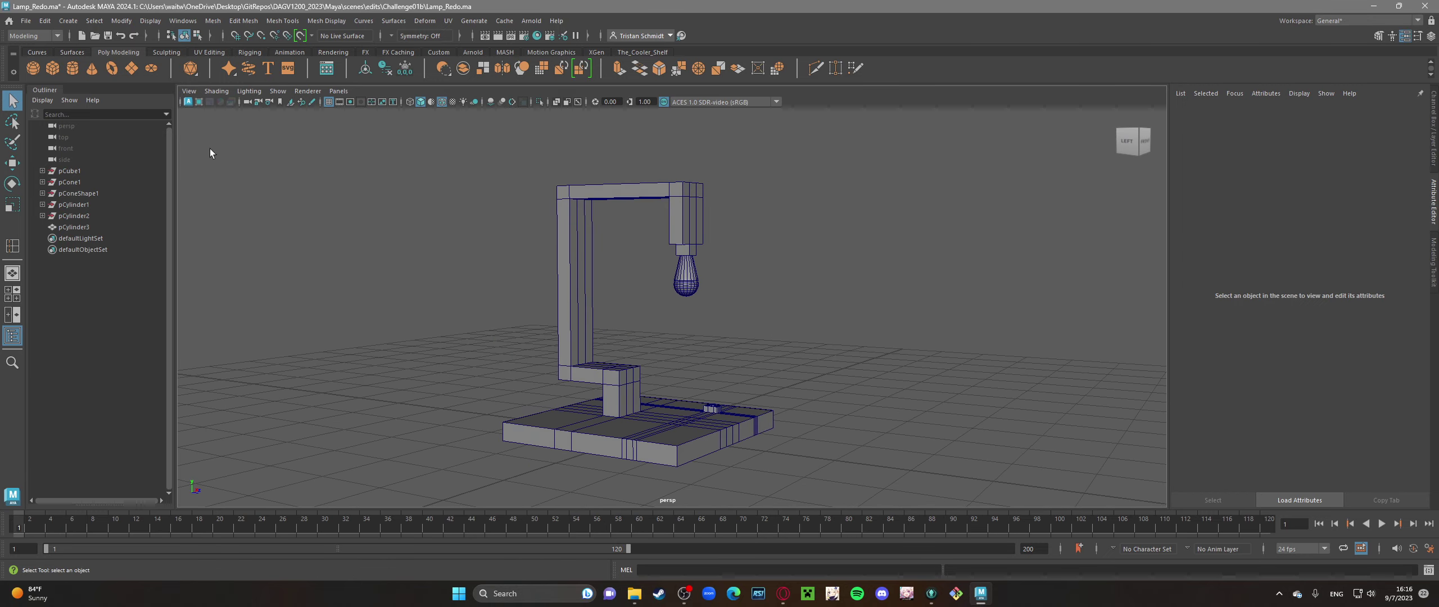
- Open the recent scene Desk.ma, saving the changes to the lamp scene
{"action": "left_click", "coordinate": [10, 21]}
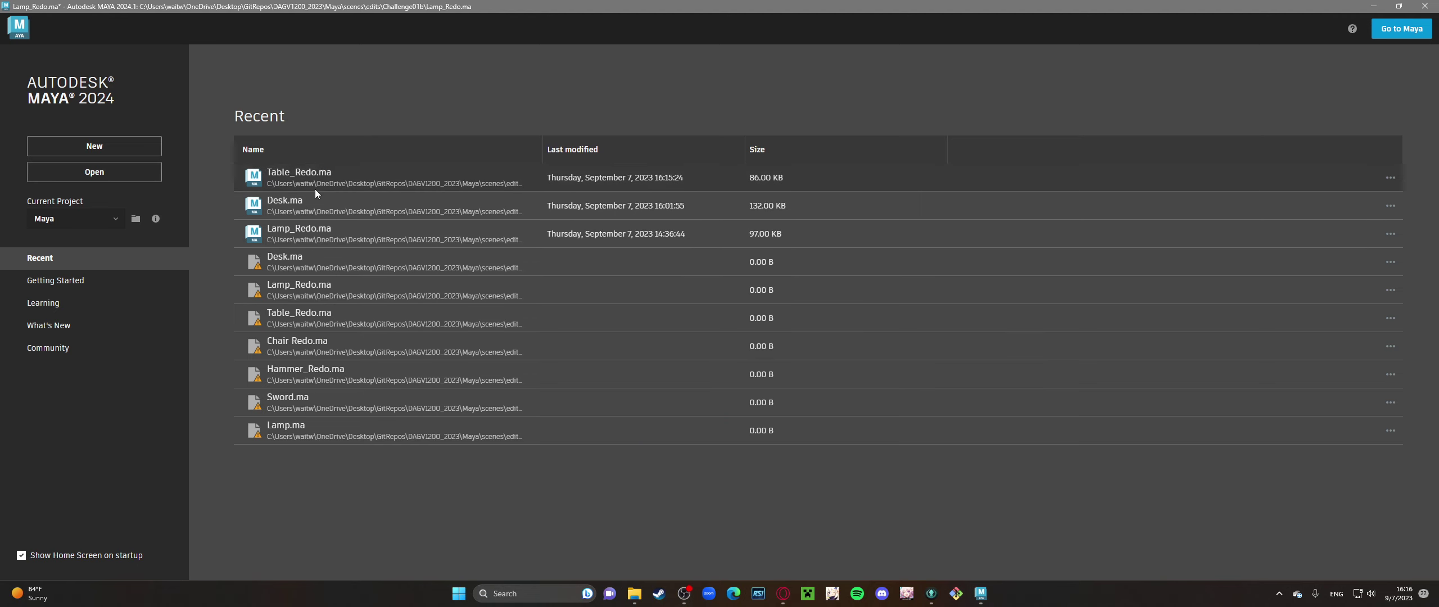
{"action": "left_click", "coordinate": [289, 201]}
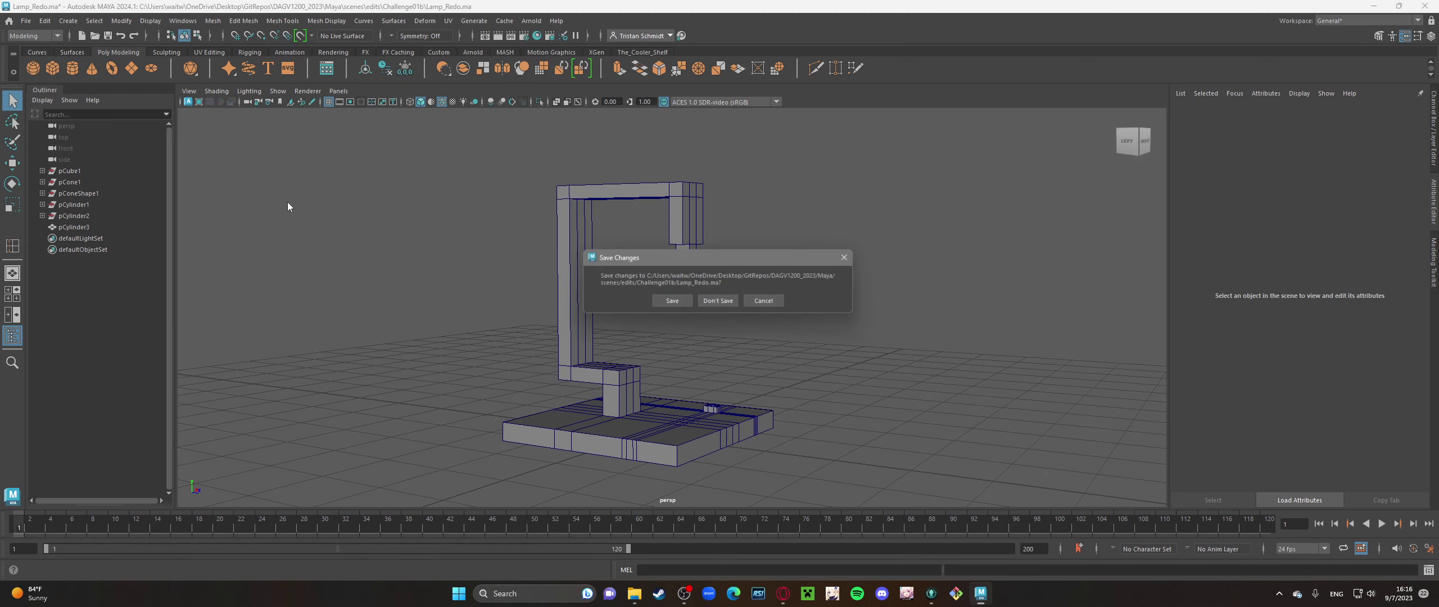
{"action": "left_click", "coordinate": [672, 302]}
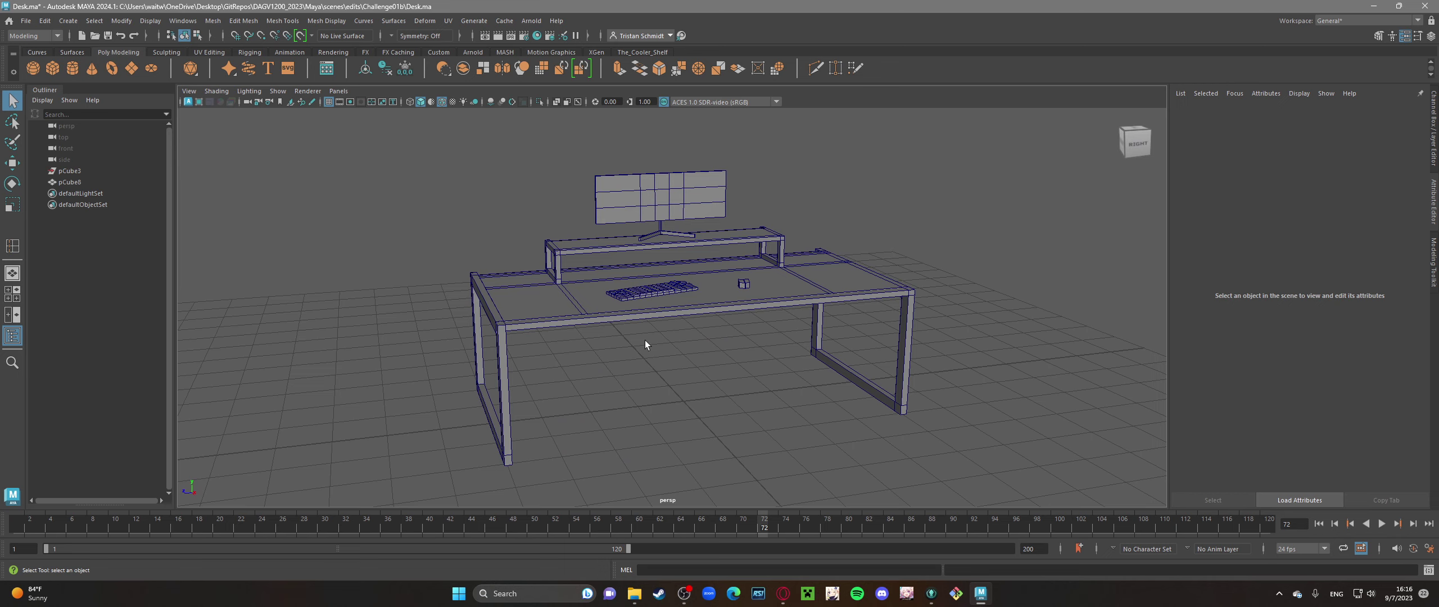
- Examine the desk model from several angles, including its monitor, riser, keyboard and mouse, and select the desk mesh to check its wireframe
{"action": "left_click_drag", "start_coordinate": [678, 350], "coordinate": [753, 350], "text": "alt"}
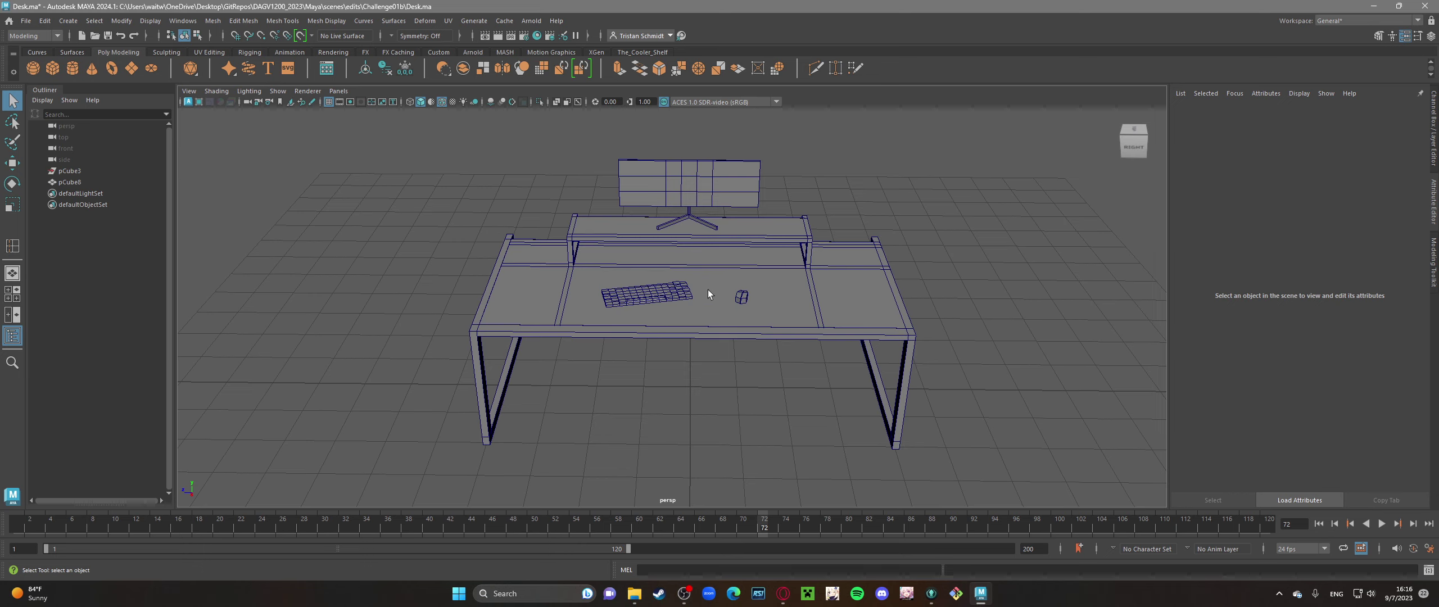
{"action": "left_click_drag", "start_coordinate": [600, 371], "coordinate": [531, 351], "text": "alt"}
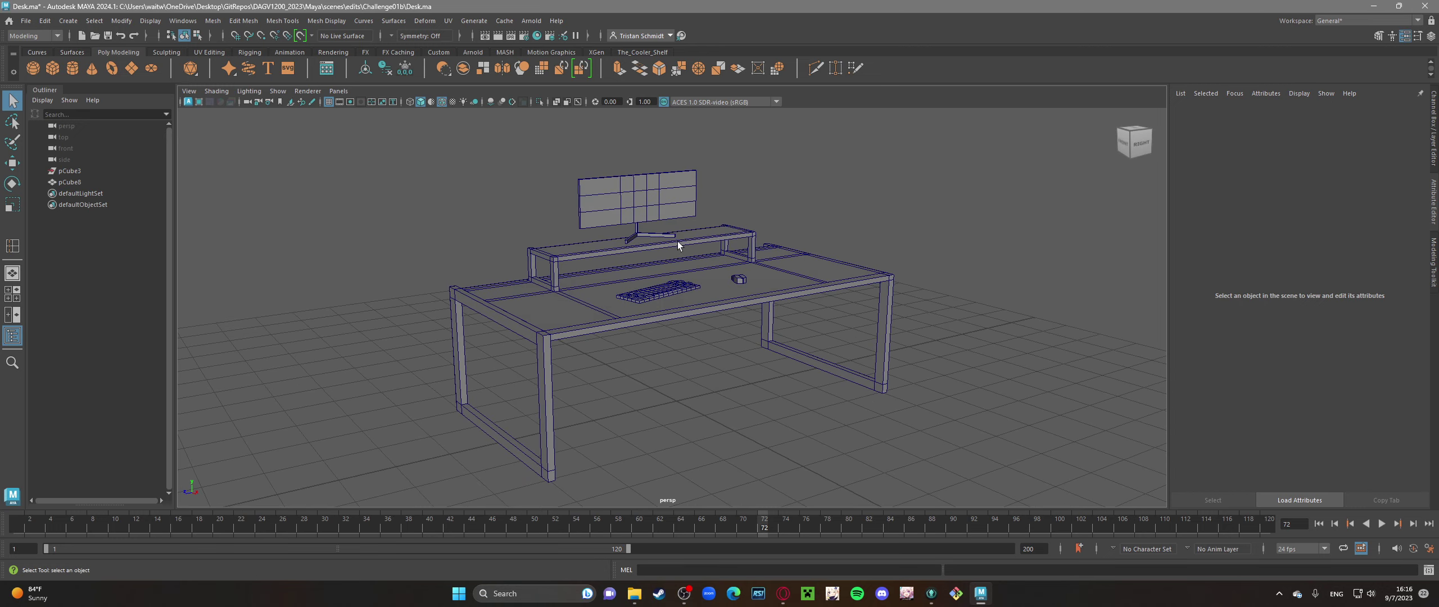
{"action": "left_click_drag", "start_coordinate": [605, 366], "coordinate": [684, 380], "text": "alt"}
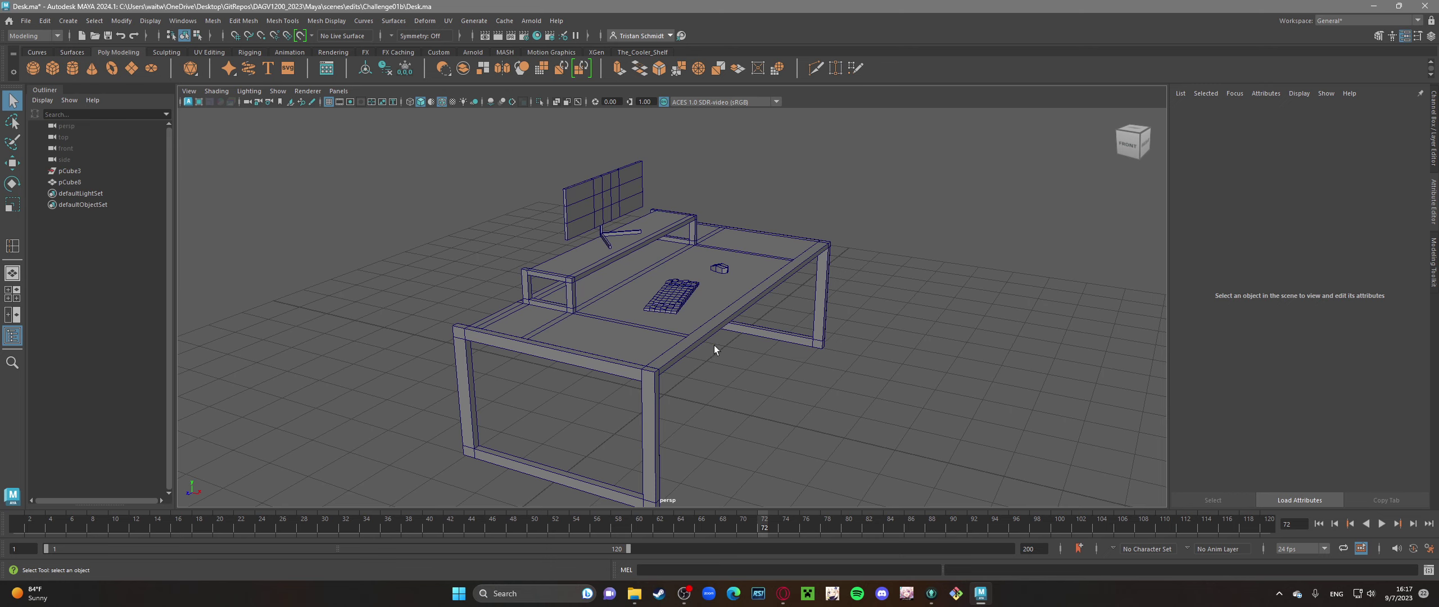
{"action": "left_click_drag", "start_coordinate": [713, 346], "coordinate": [651, 332], "text": "alt"}
{"action": "left_click_drag", "start_coordinate": [785, 323], "coordinate": [678, 216], "text": "alt"}
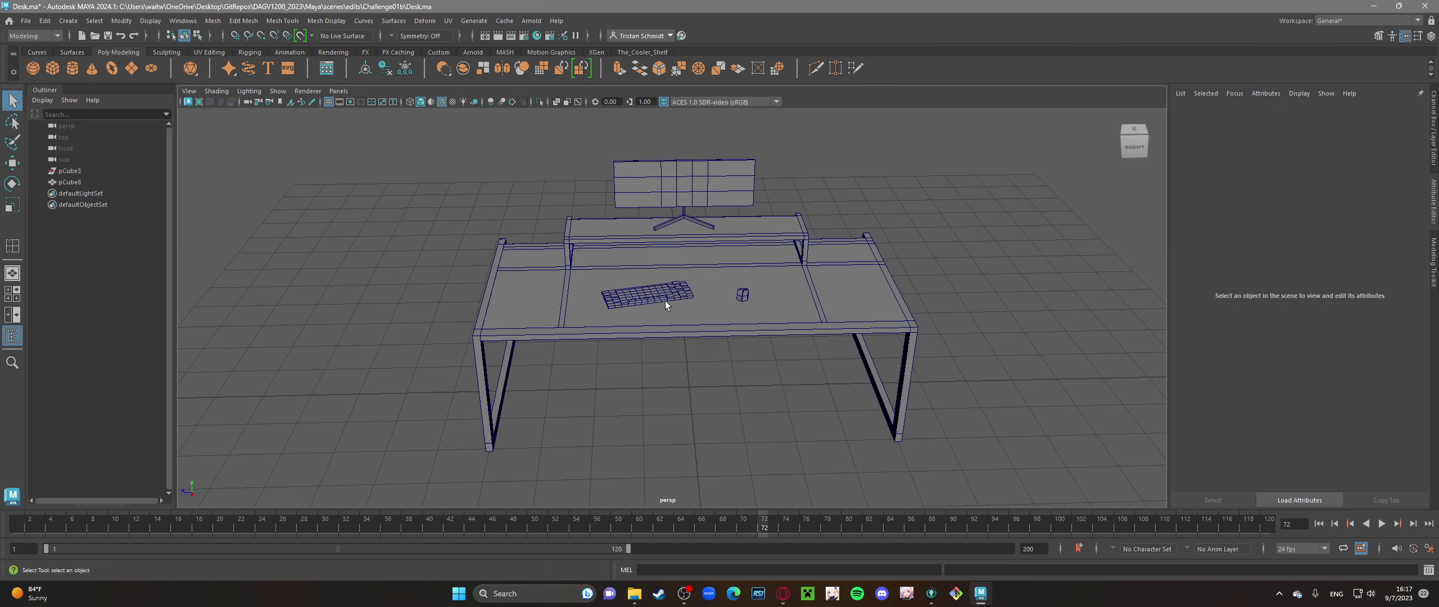
{"action": "scroll", "coordinate": [666, 314], "scroll_direction": "up", "scroll_amount": 5}
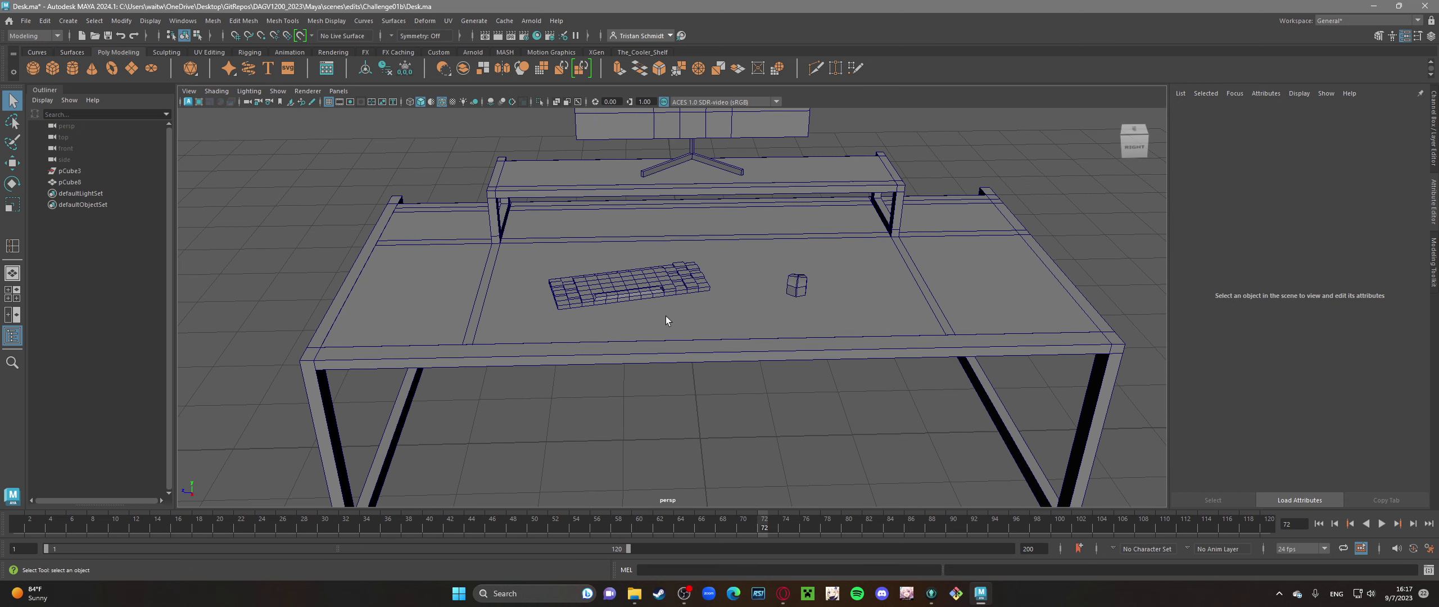
{"action": "scroll", "coordinate": [810, 262], "scroll_direction": "down", "scroll_amount": 5}
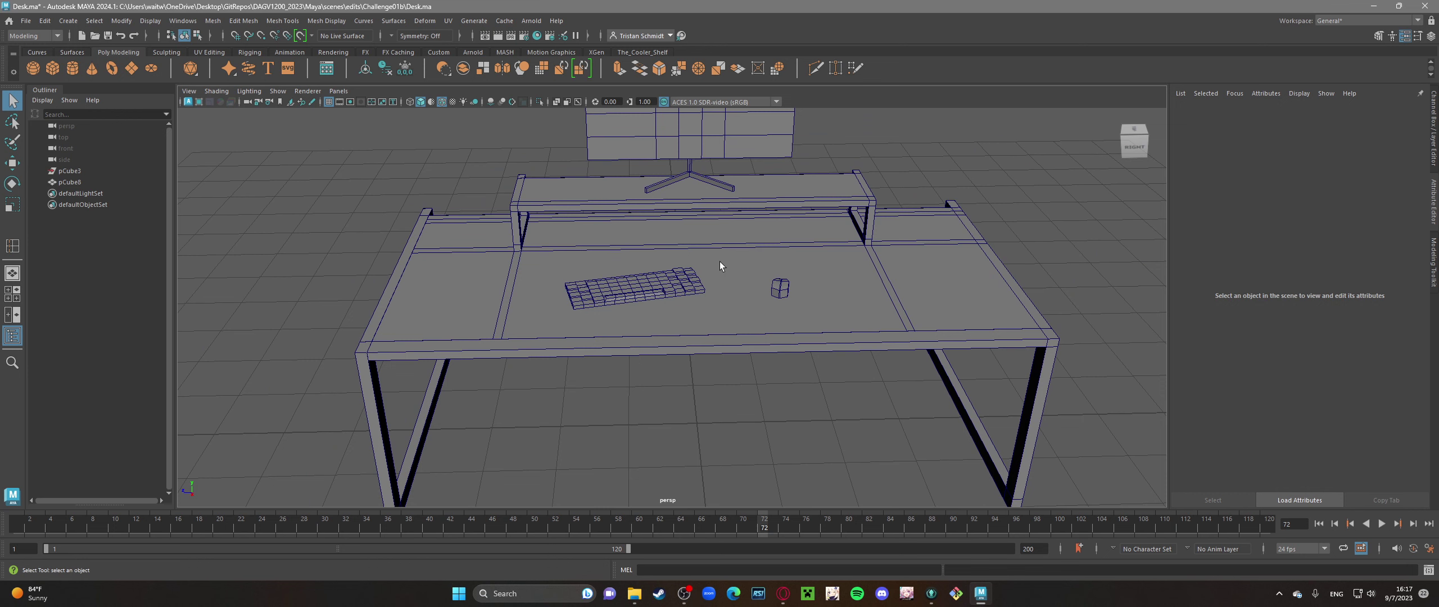
{"action": "scroll", "coordinate": [718, 250], "scroll_direction": "down", "scroll_amount": 3}
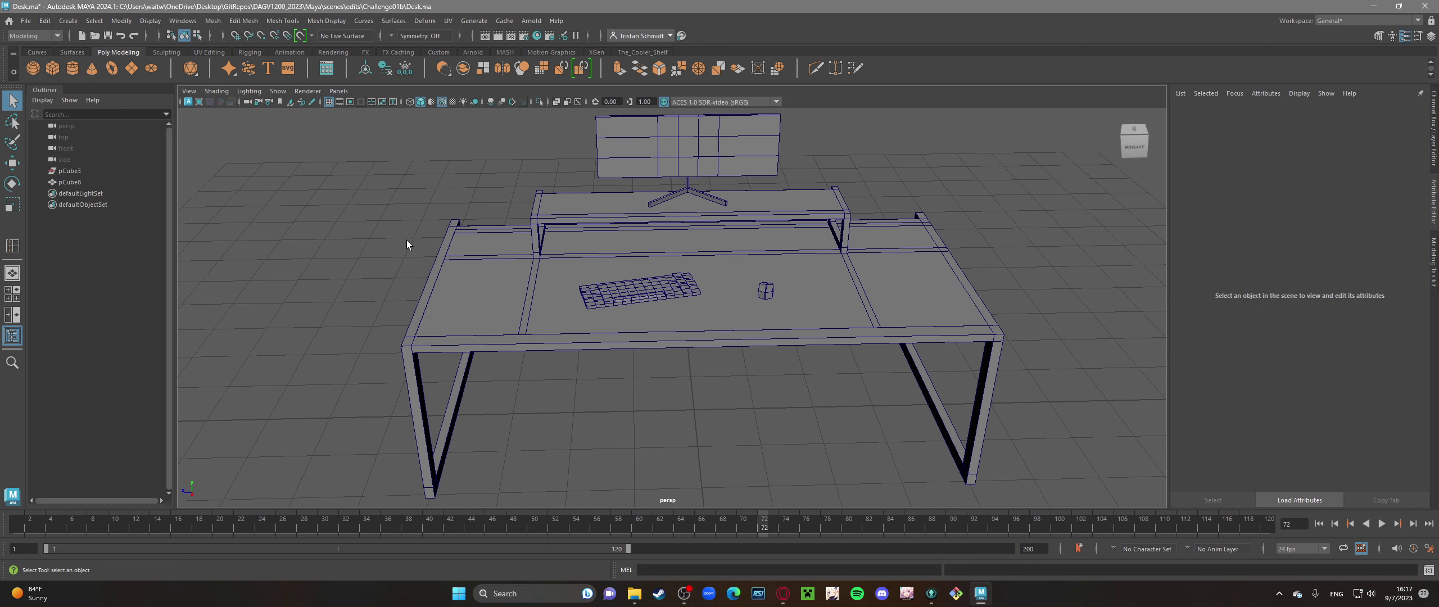
{"action": "left_click", "coordinate": [657, 326]}
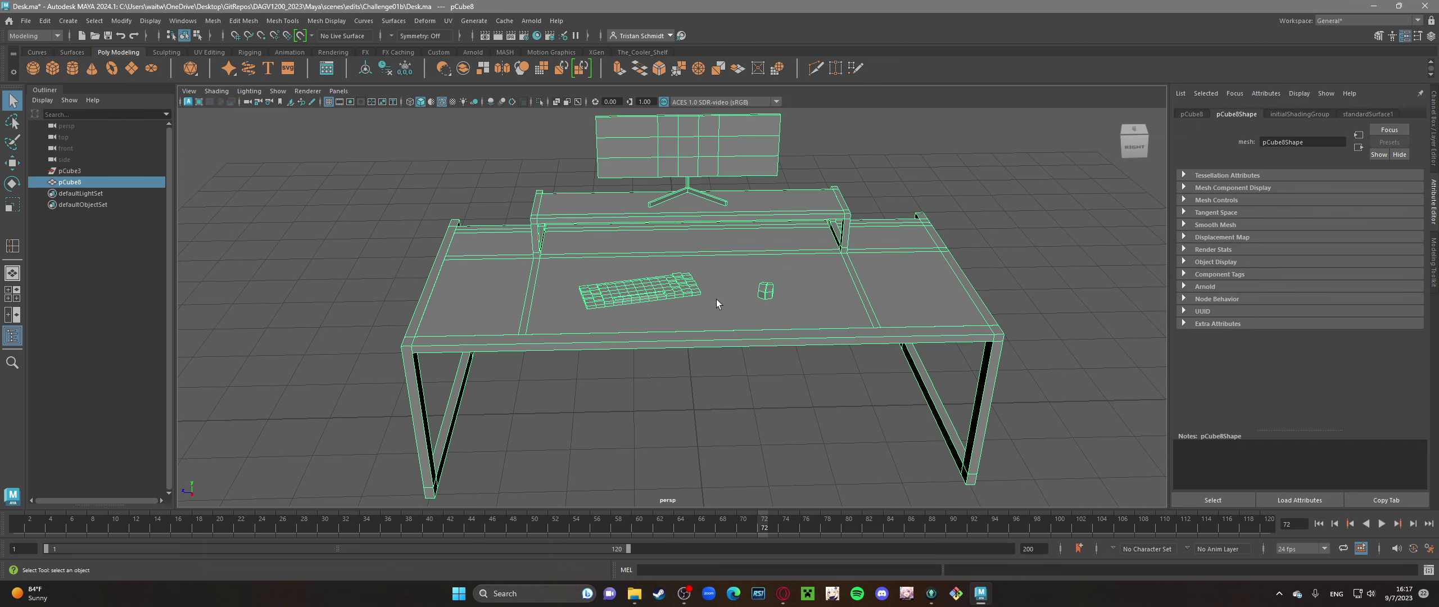
- Review the whole desk from behind, from its end and from above, toggling the desk mesh's selection to check the wireframe
{"action": "left_click", "coordinate": [709, 408]}
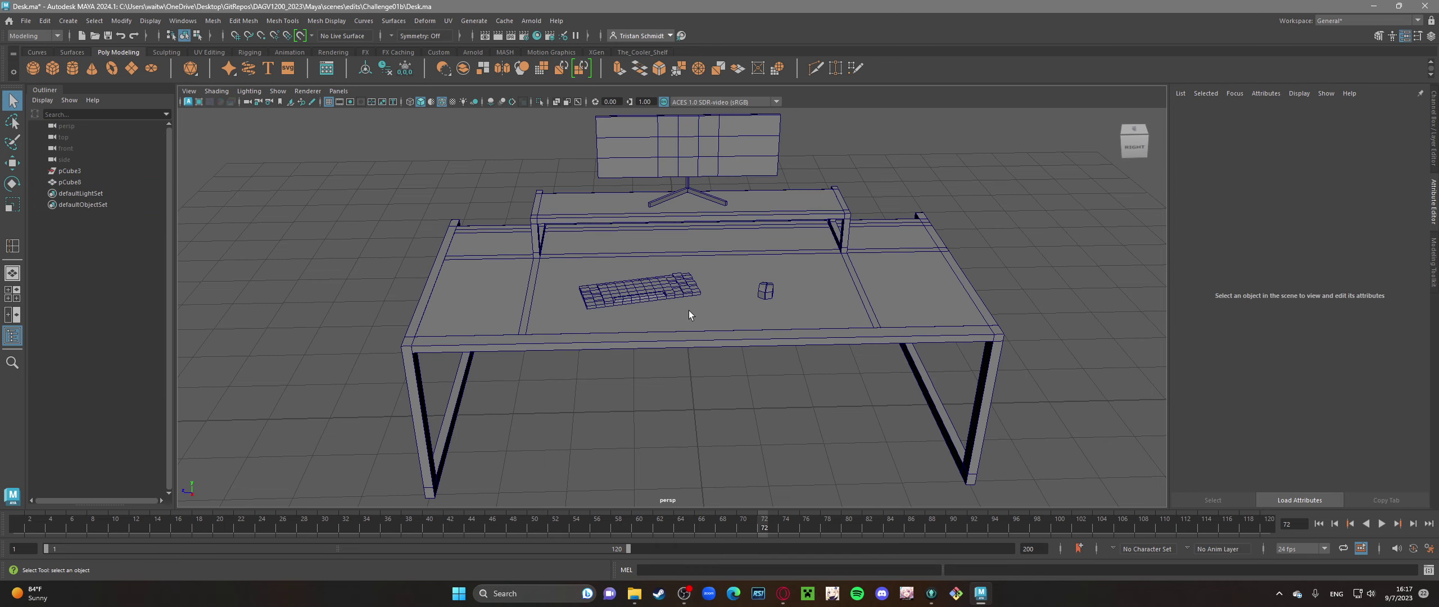
{"action": "left_click_drag", "start_coordinate": [719, 250], "coordinate": [585, 240], "text": "alt"}
{"action": "left_click", "coordinate": [568, 236]}
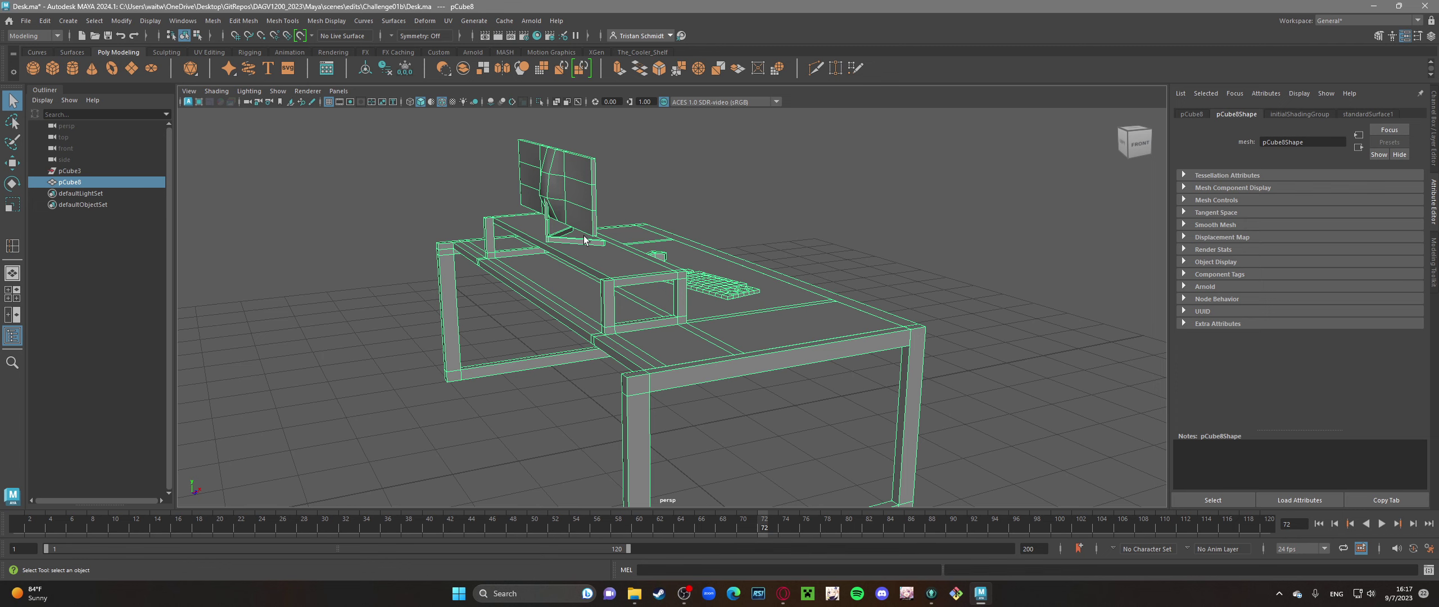
{"action": "left_click_drag", "start_coordinate": [539, 169], "coordinate": [673, 219], "text": "alt"}
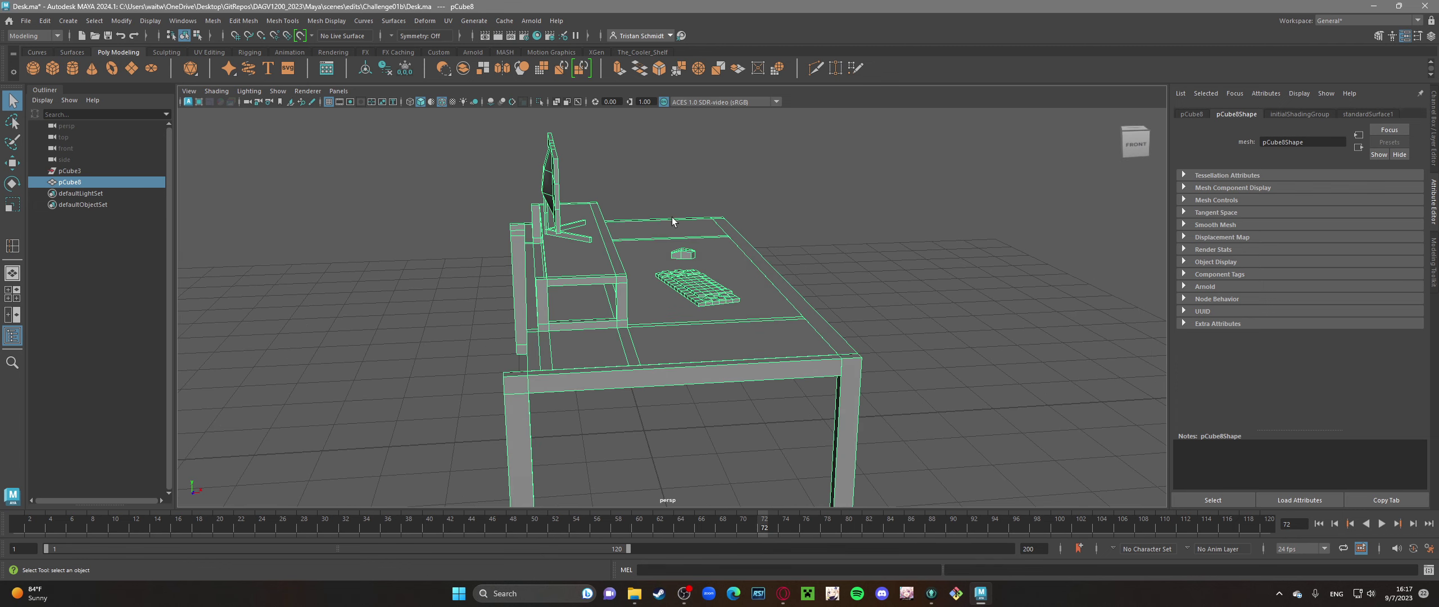
{"action": "left_click", "coordinate": [689, 179]}
{"action": "left_click_drag", "start_coordinate": [796, 239], "coordinate": [724, 321], "text": "alt"}
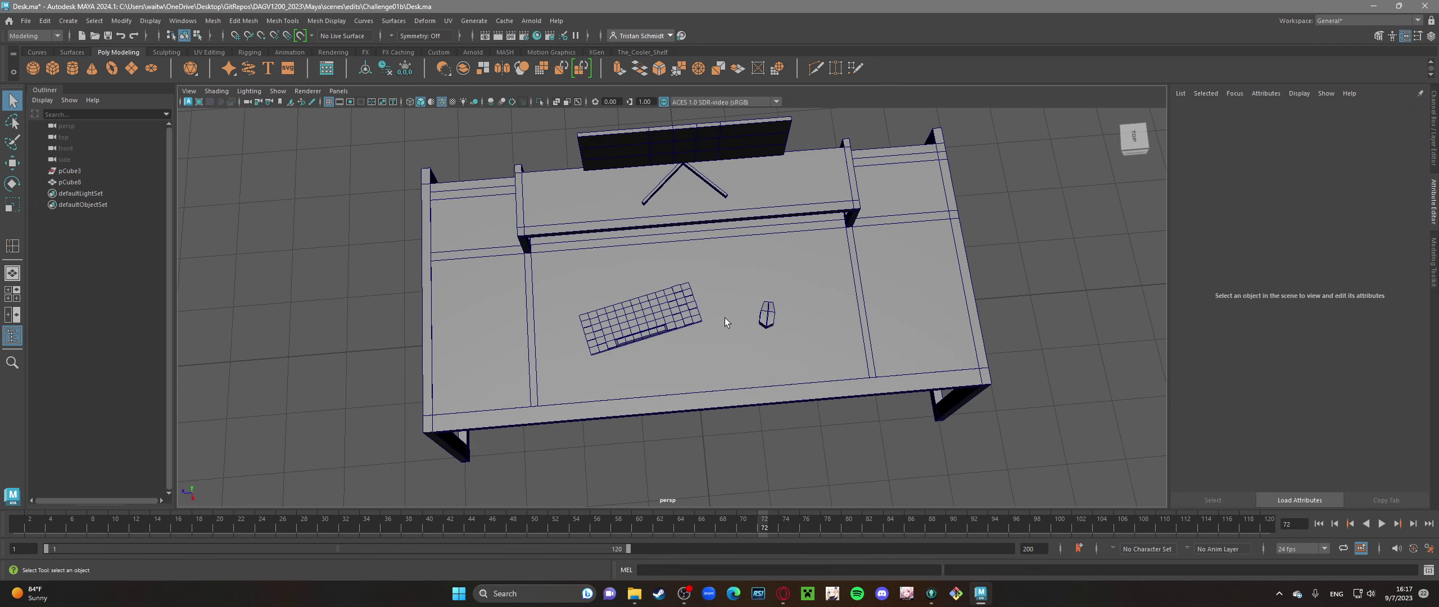
{"action": "left_click", "coordinate": [710, 308]}
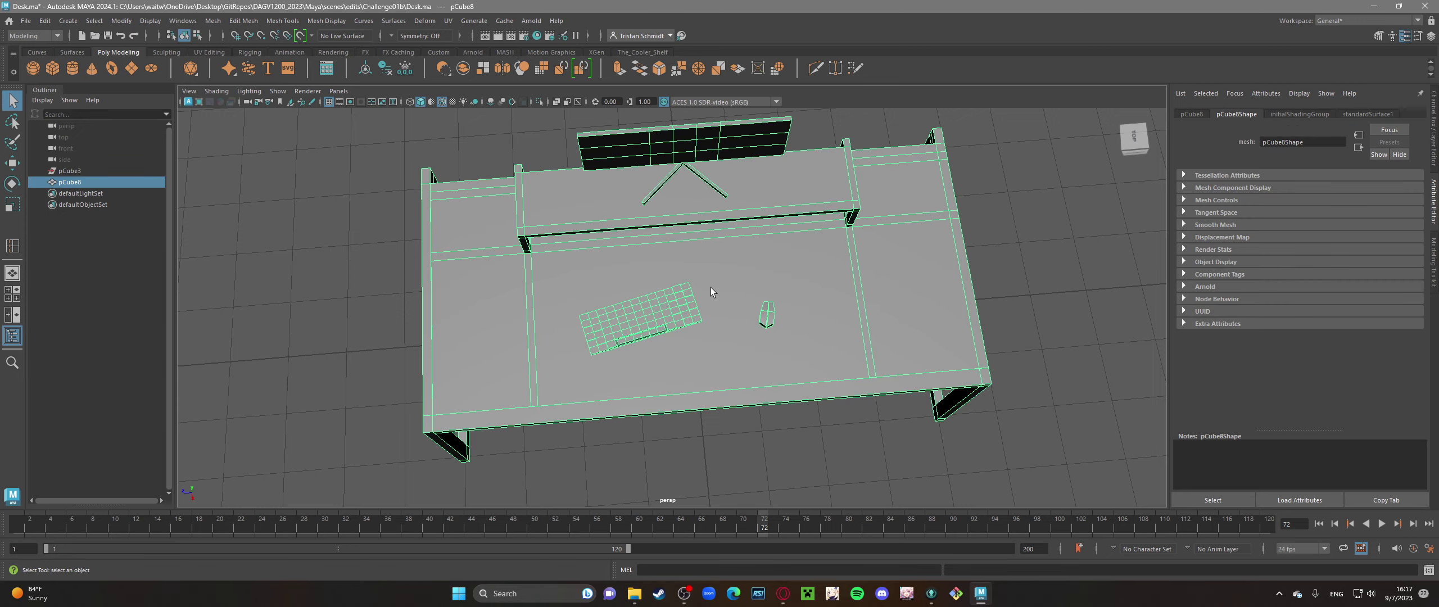
{"action": "left_click", "coordinate": [992, 263]}
{"action": "left_click_drag", "start_coordinate": [778, 332], "coordinate": [765, 299], "text": "alt"}
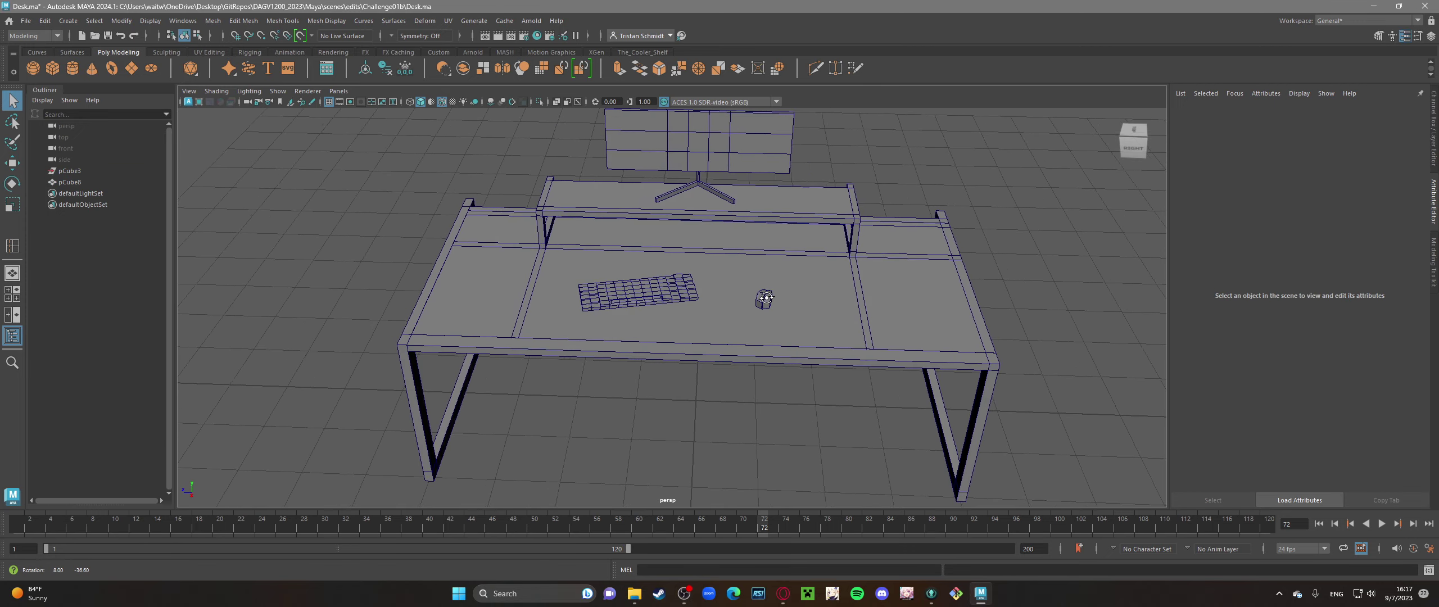
- Inspect the keyboard on the desktop up close from the front and side, briefly selecting the mesh to highlight its edges
{"action": "scroll", "coordinate": [631, 306], "scroll_direction": "up", "scroll_amount": 5}
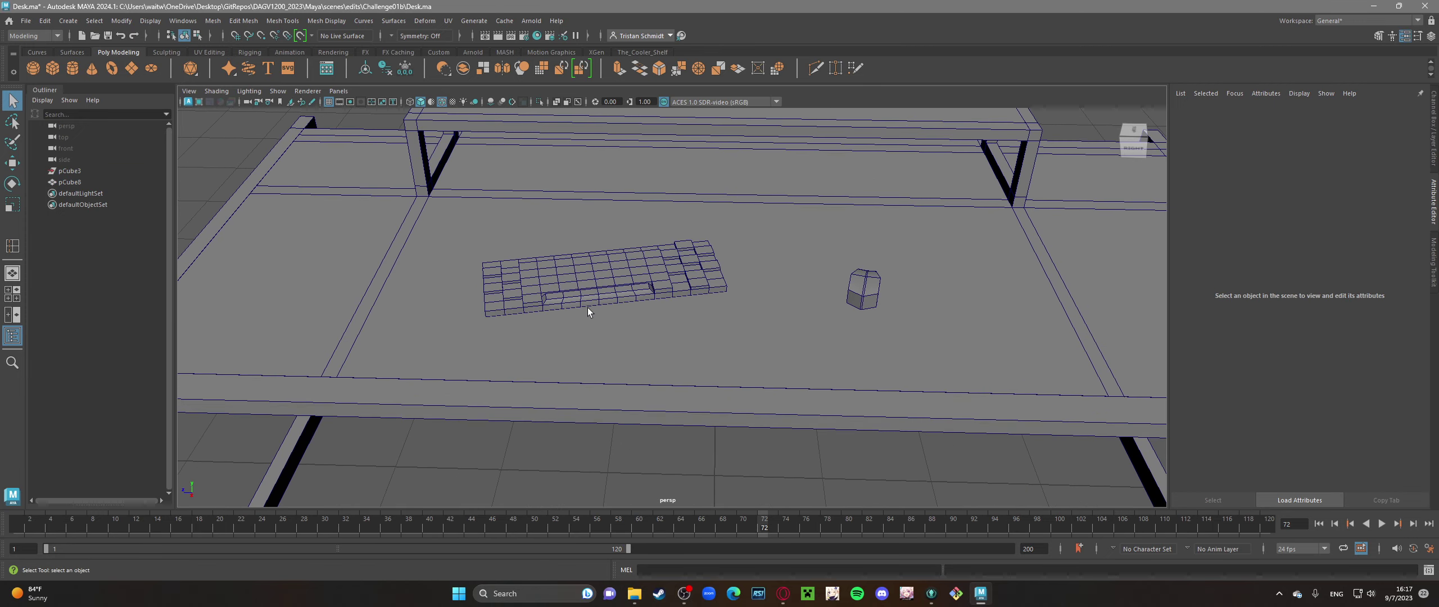
{"action": "scroll", "coordinate": [585, 309], "scroll_direction": "up", "scroll_amount": 6}
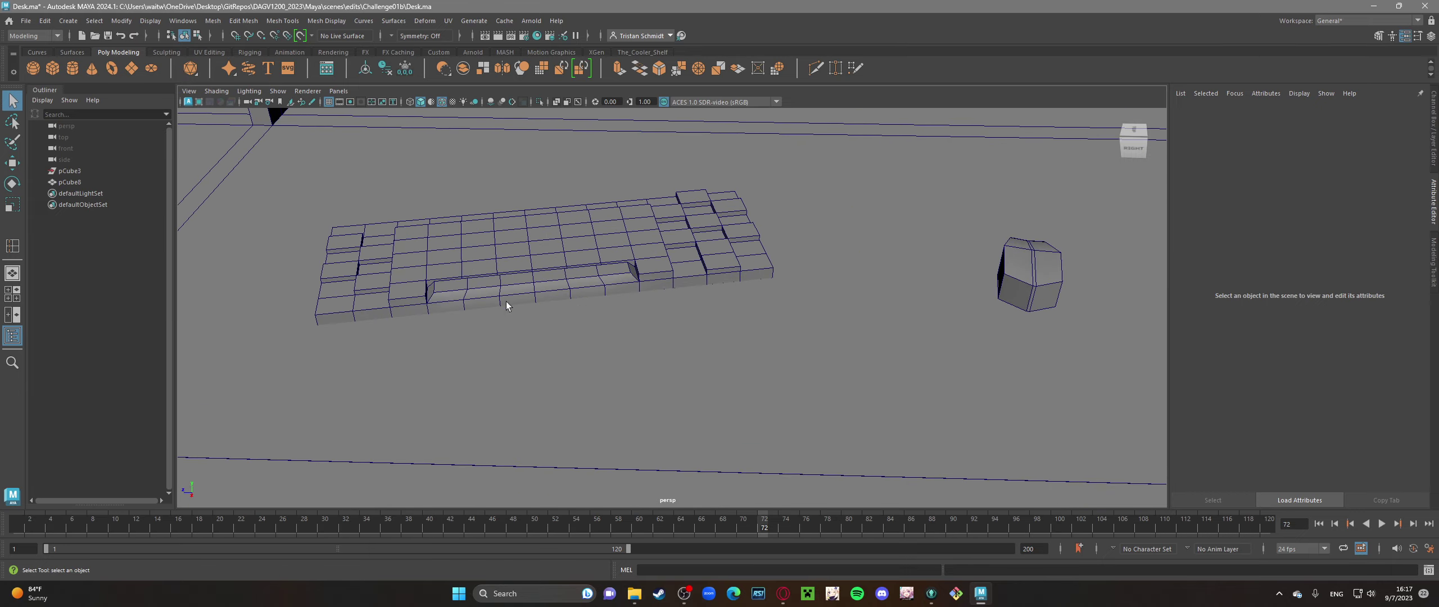
{"action": "left_click_drag", "start_coordinate": [493, 291], "coordinate": [559, 288], "text": "alt"}
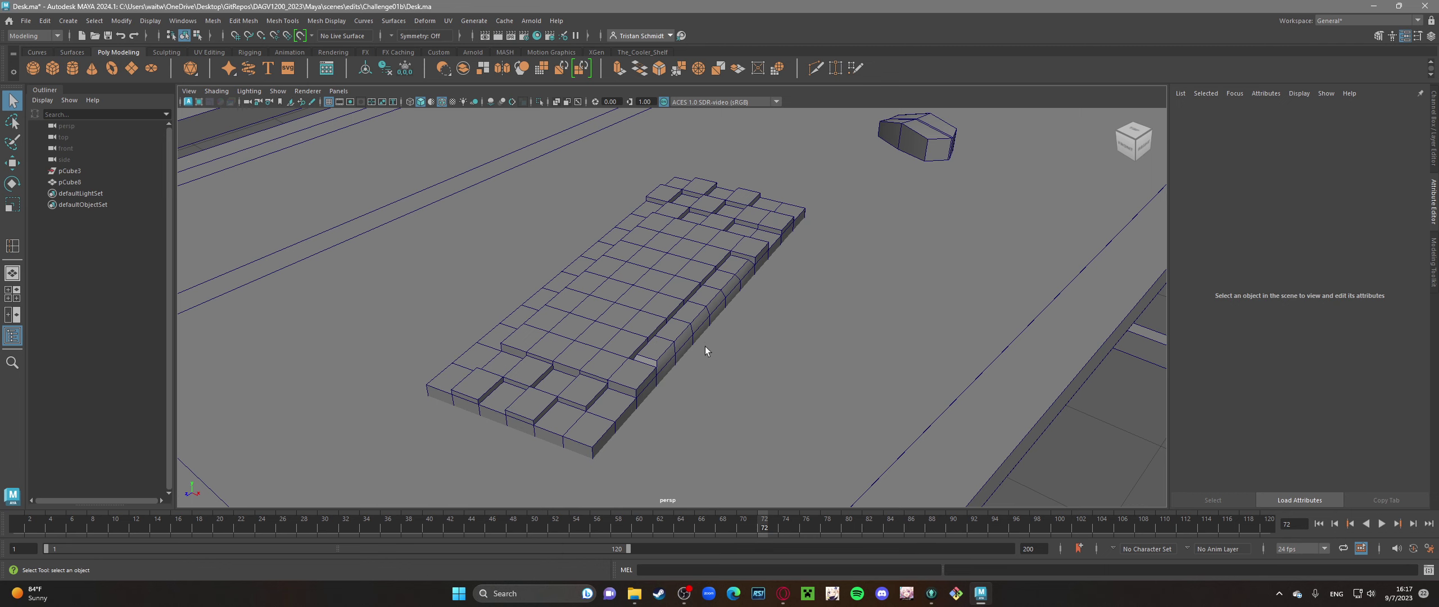
{"action": "left_click", "coordinate": [730, 334]}
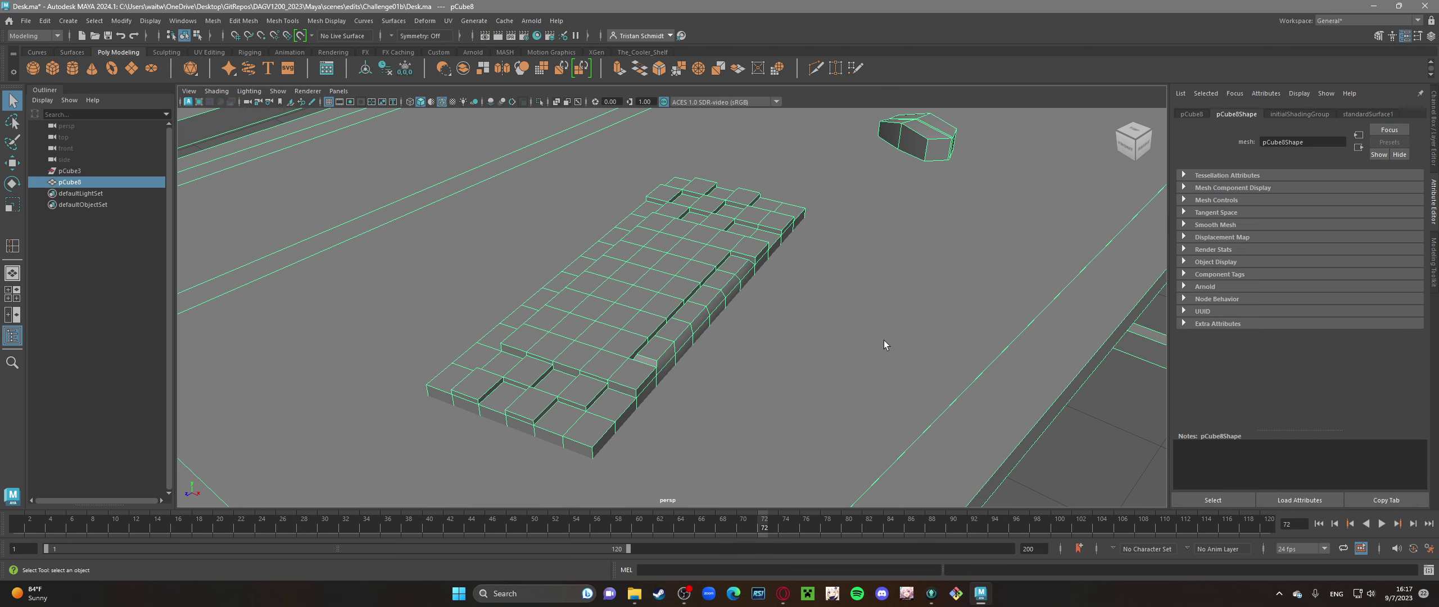
{"action": "left_click", "coordinate": [1126, 413]}
- Examine the keyboard's raised keys and long spacebar from several angles, checking the wireframe and clearing the selection
{"action": "scroll", "coordinate": [760, 323], "scroll_direction": "up", "scroll_amount": 2}
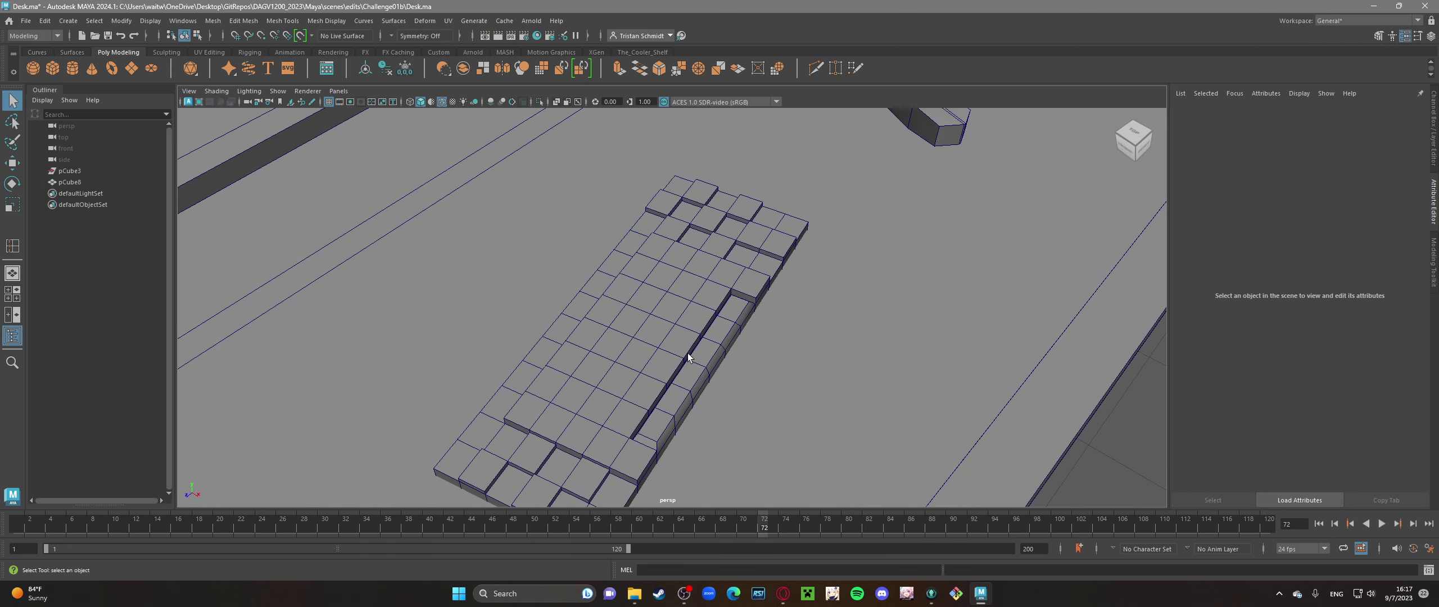
{"action": "middle_click_drag", "start_coordinate": [661, 357], "coordinate": [663, 324], "text": "alt"}
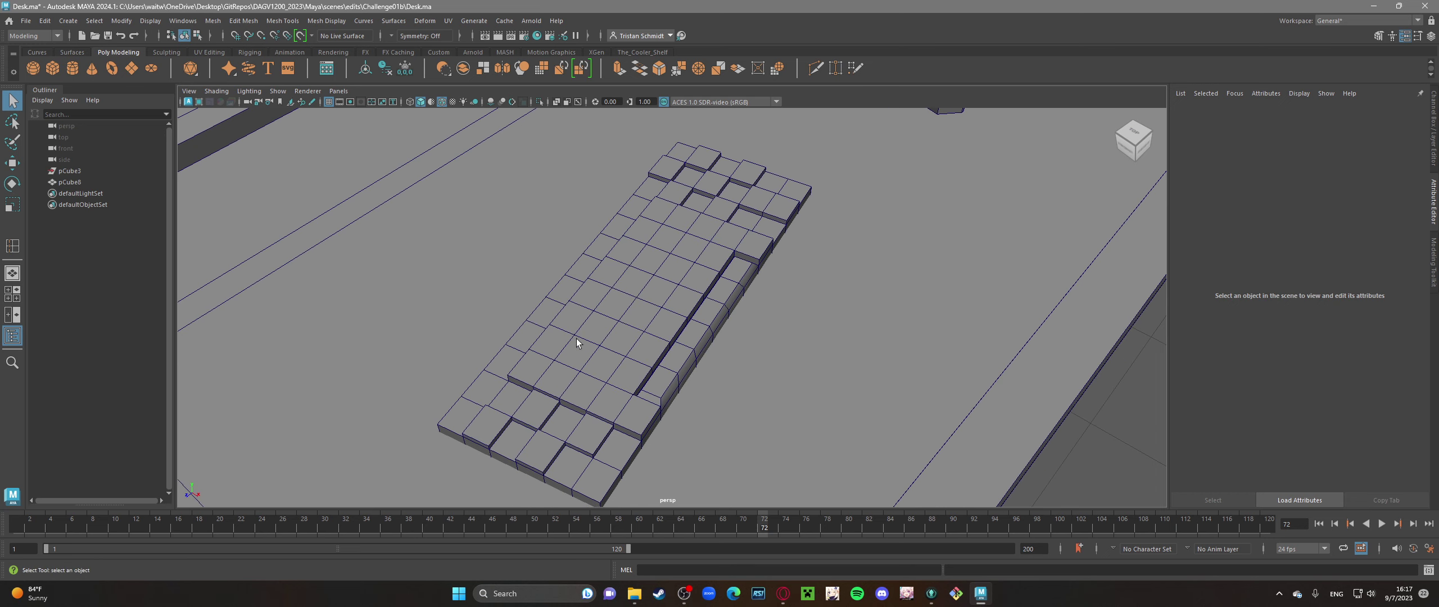
{"action": "left_click_drag", "start_coordinate": [611, 395], "coordinate": [450, 308], "text": "alt"}
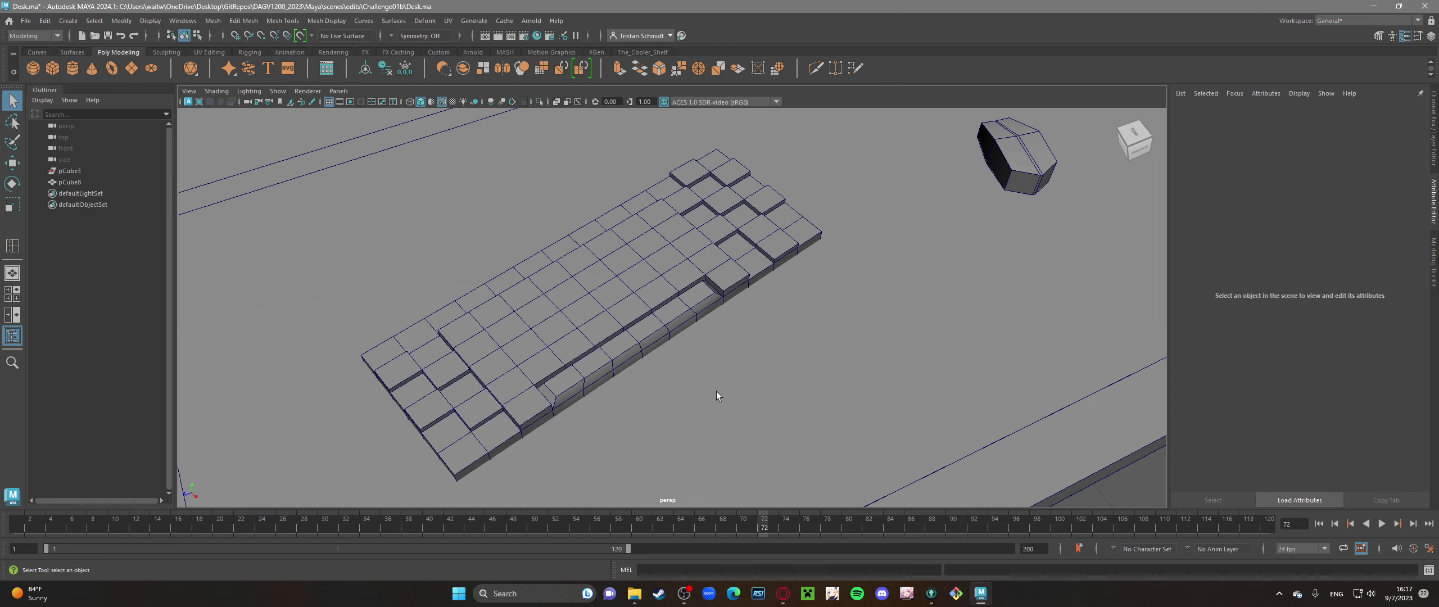
{"action": "mouse_move", "coordinate": [671, 395]}
{"action": "left_mouse_down", "text": "alt"}
{"action": "mouse_move", "coordinate": [649, 398]}
{"action": "mouse_move", "coordinate": [690, 396]}
{"action": "left_mouse_up", "text": "alt"}
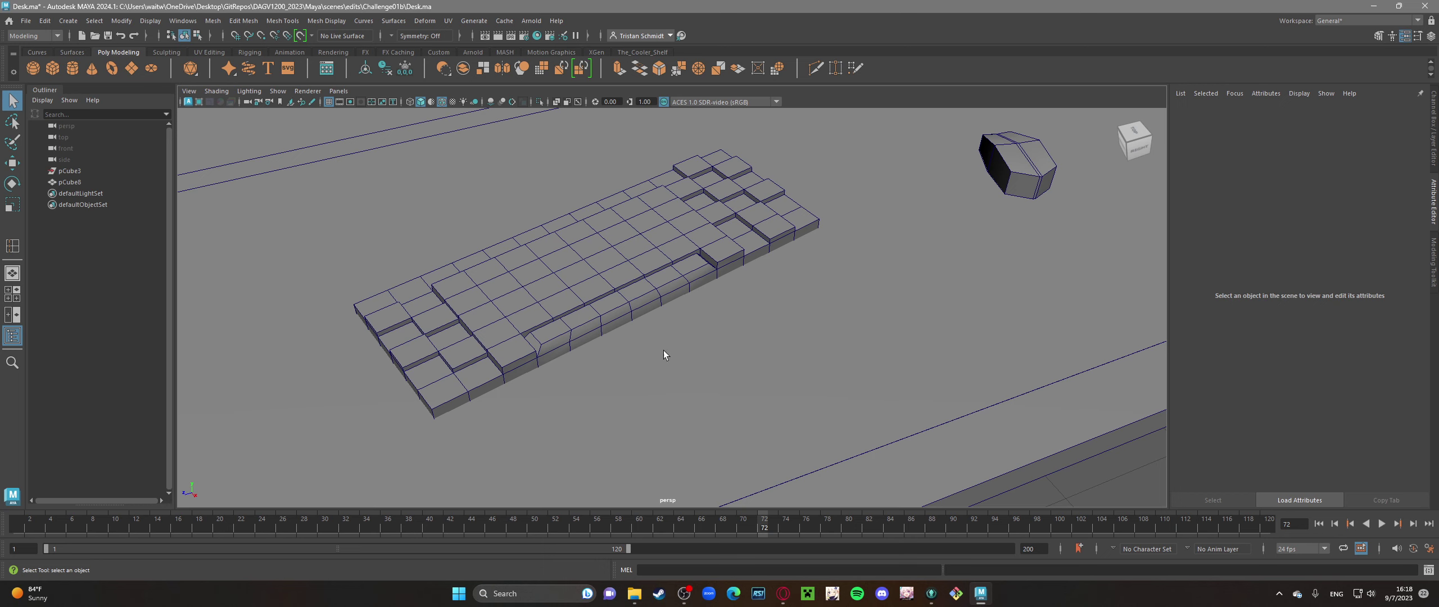
{"action": "left_click_drag", "start_coordinate": [663, 351], "coordinate": [522, 335], "text": "alt"}
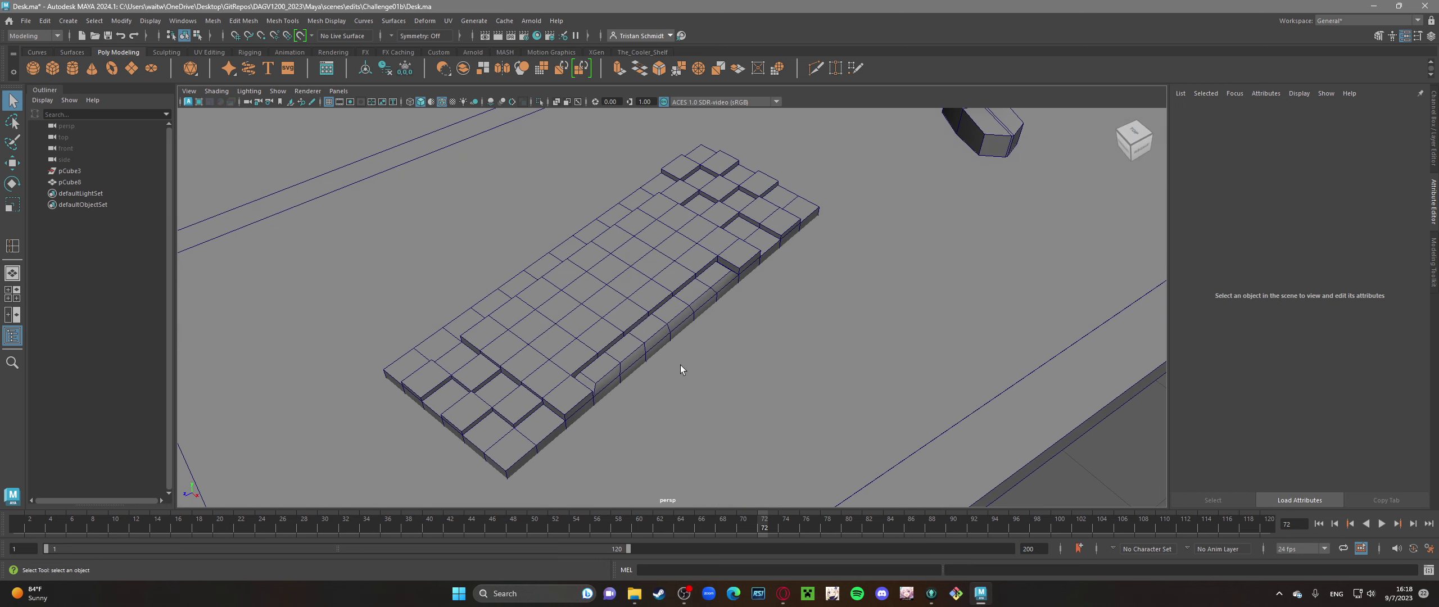
{"action": "left_click", "coordinate": [704, 376]}
{"action": "left_click_drag", "start_coordinate": [722, 380], "coordinate": [1010, 358], "text": "alt"}
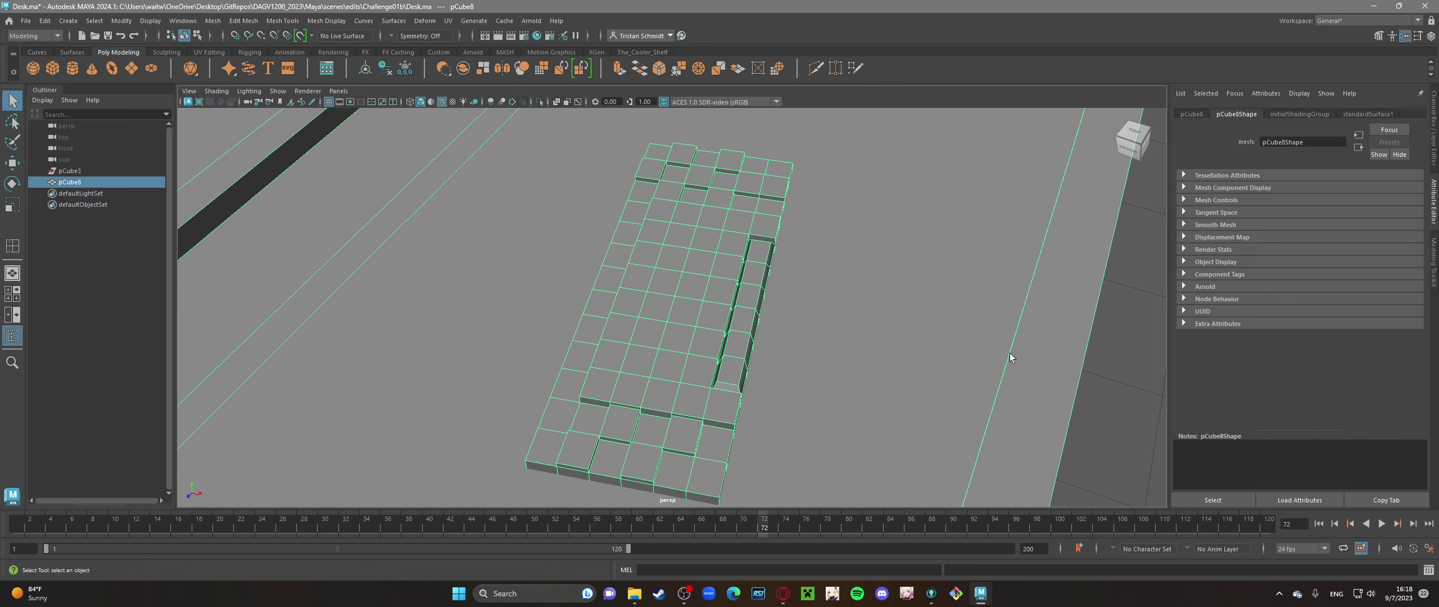
{"action": "left_click", "coordinate": [1094, 409]}
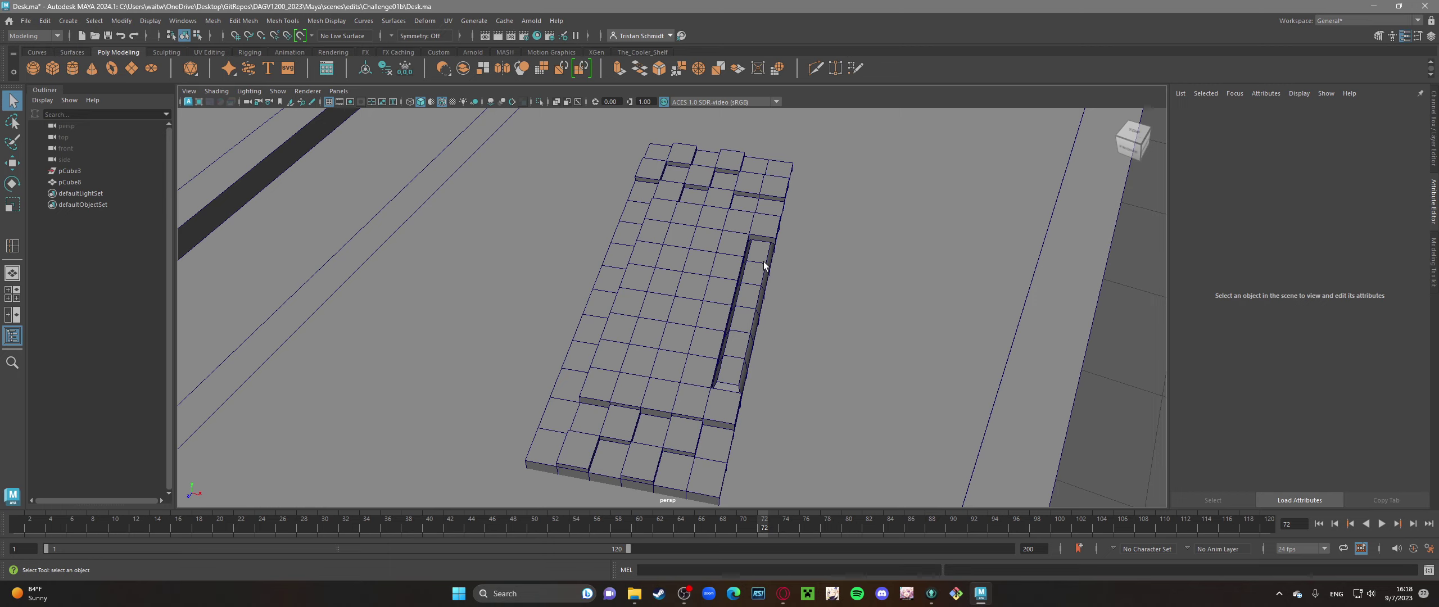
- Inspect the computer mouse beside the keyboard up close, and select the desk mesh to check the mouse's faceted shape
{"action": "left_click_drag", "start_coordinate": [811, 384], "coordinate": [752, 366], "text": "alt"}
{"action": "middle_click_drag", "start_coordinate": [885, 338], "coordinate": [730, 346], "text": "alt"}
{"action": "scroll", "coordinate": [731, 346], "scroll_direction": "up", "scroll_amount": 5}
{"action": "left_click_drag", "start_coordinate": [720, 370], "coordinate": [784, 370], "text": "alt"}
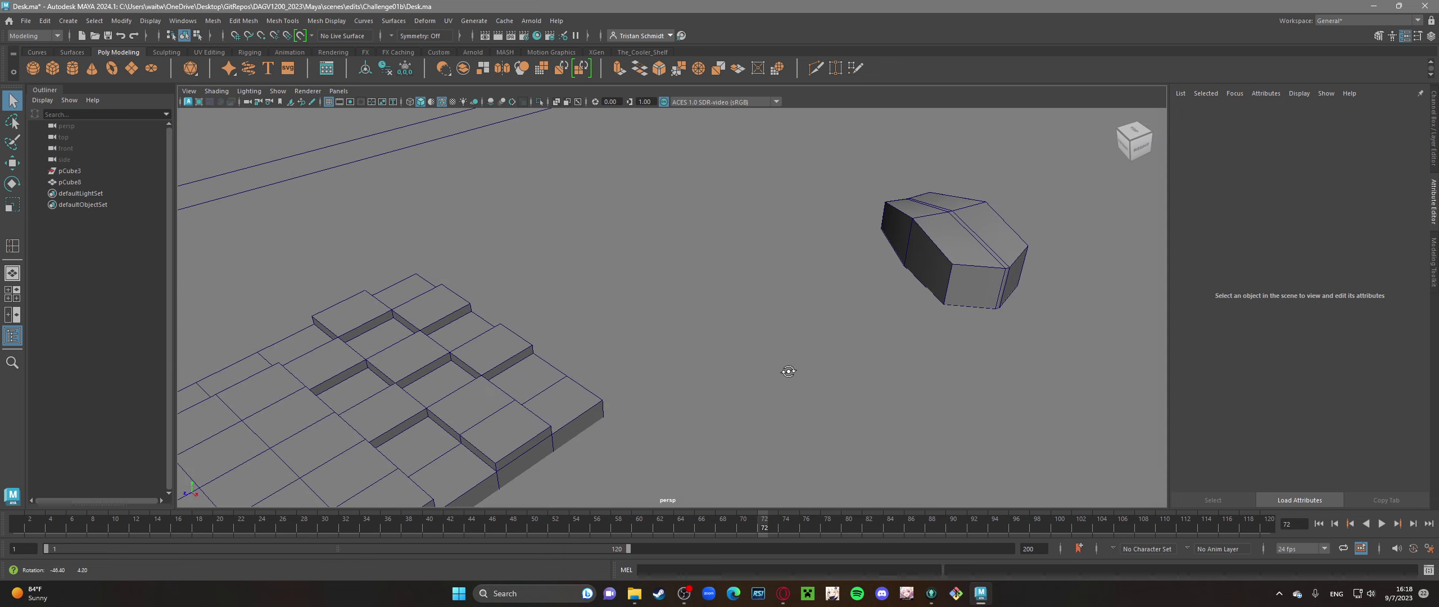
{"action": "middle_click_drag", "start_coordinate": [1005, 283], "coordinate": [645, 320], "text": "alt"}
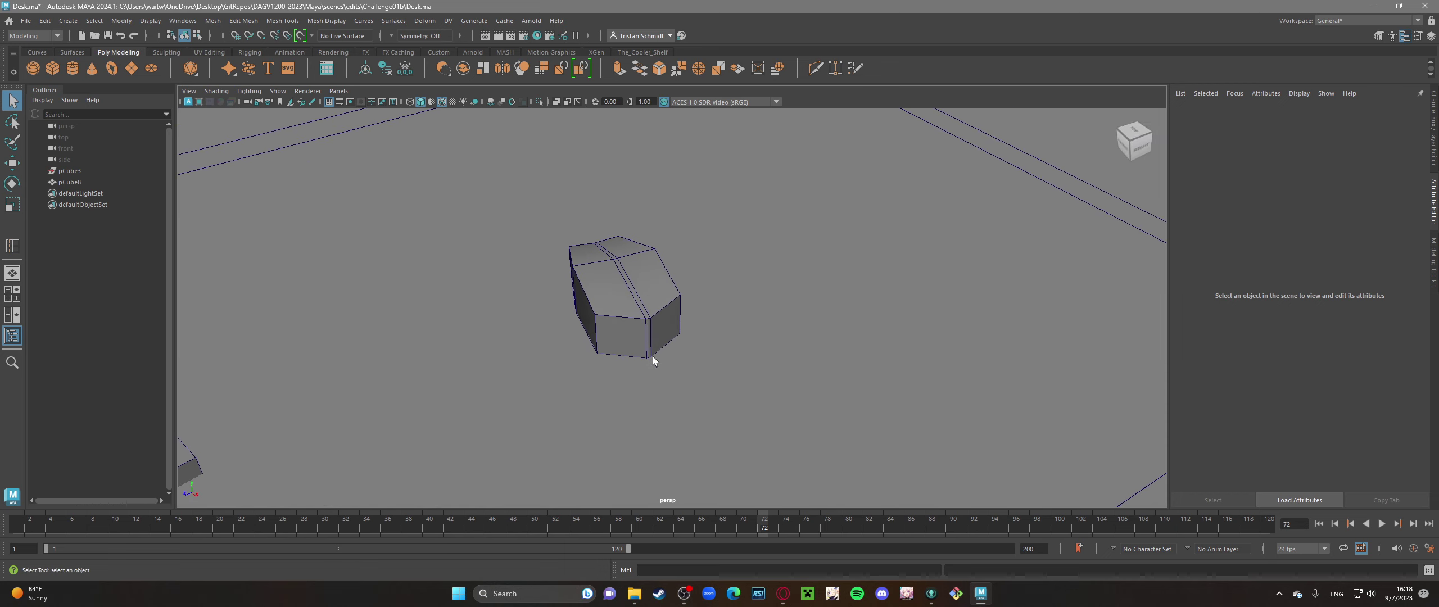
{"action": "left_click_drag", "start_coordinate": [652, 357], "coordinate": [675, 326], "text": "alt"}
{"action": "left_click", "coordinate": [663, 278]}
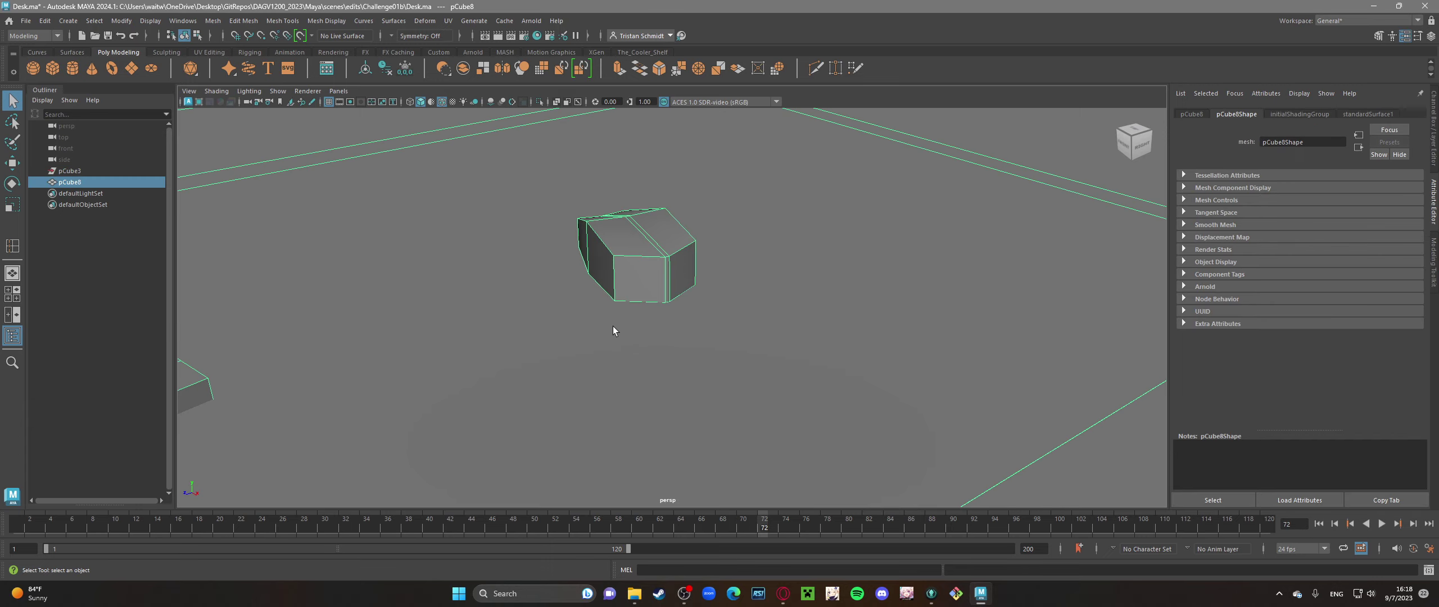
- Clear the mesh selection and review the full desk with its keyboard and mouse from both front corners
{"action": "scroll", "coordinate": [612, 331], "scroll_direction": "down", "scroll_amount": 5}
{"action": "left_click_drag", "start_coordinate": [607, 353], "coordinate": [646, 332], "text": "alt"}
{"action": "left_click", "coordinate": [735, 404]}
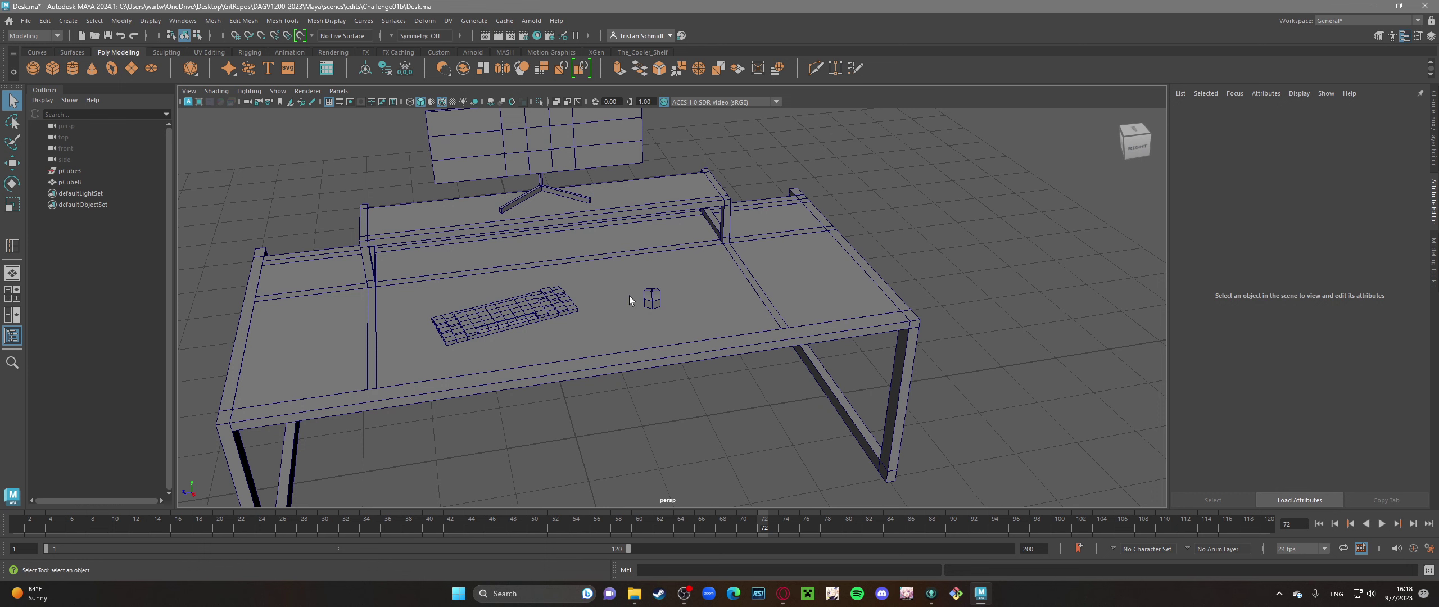
{"action": "left_click_drag", "start_coordinate": [605, 274], "coordinate": [687, 273], "text": "alt"}
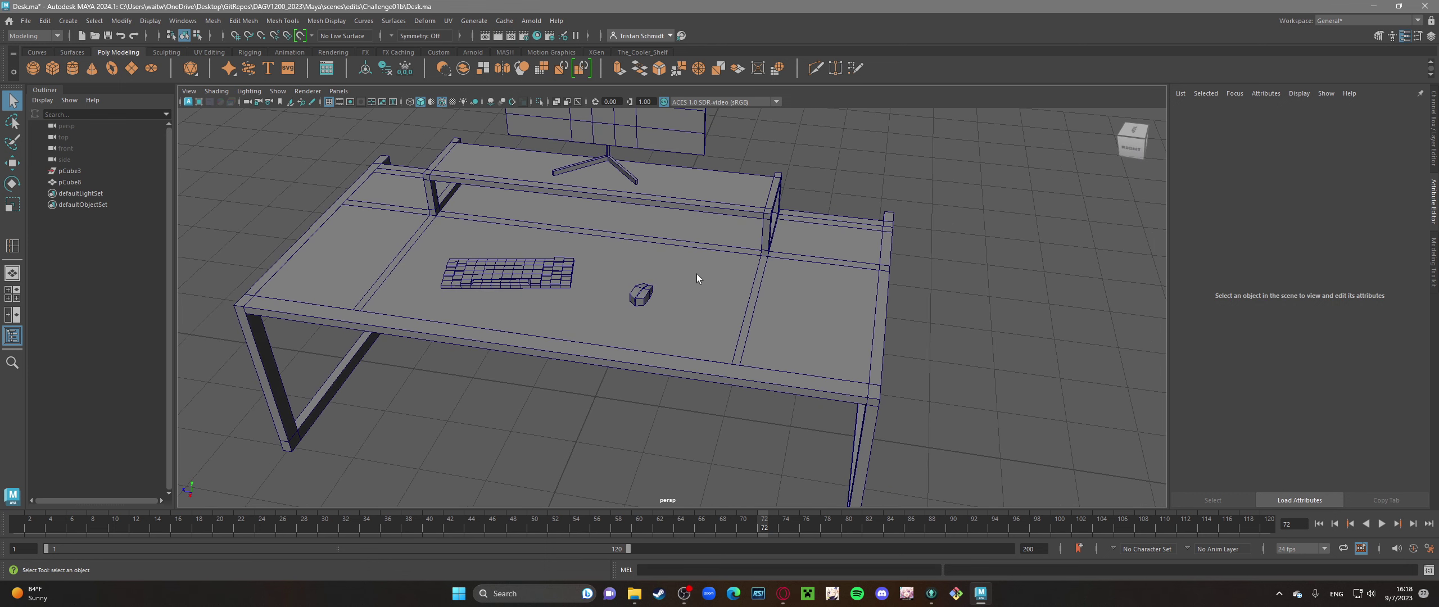
{"action": "middle_click_drag", "start_coordinate": [697, 274], "coordinate": [807, 309], "text": "alt"}
{"action": "scroll", "coordinate": [788, 304], "scroll_direction": "down", "scroll_amount": 2}
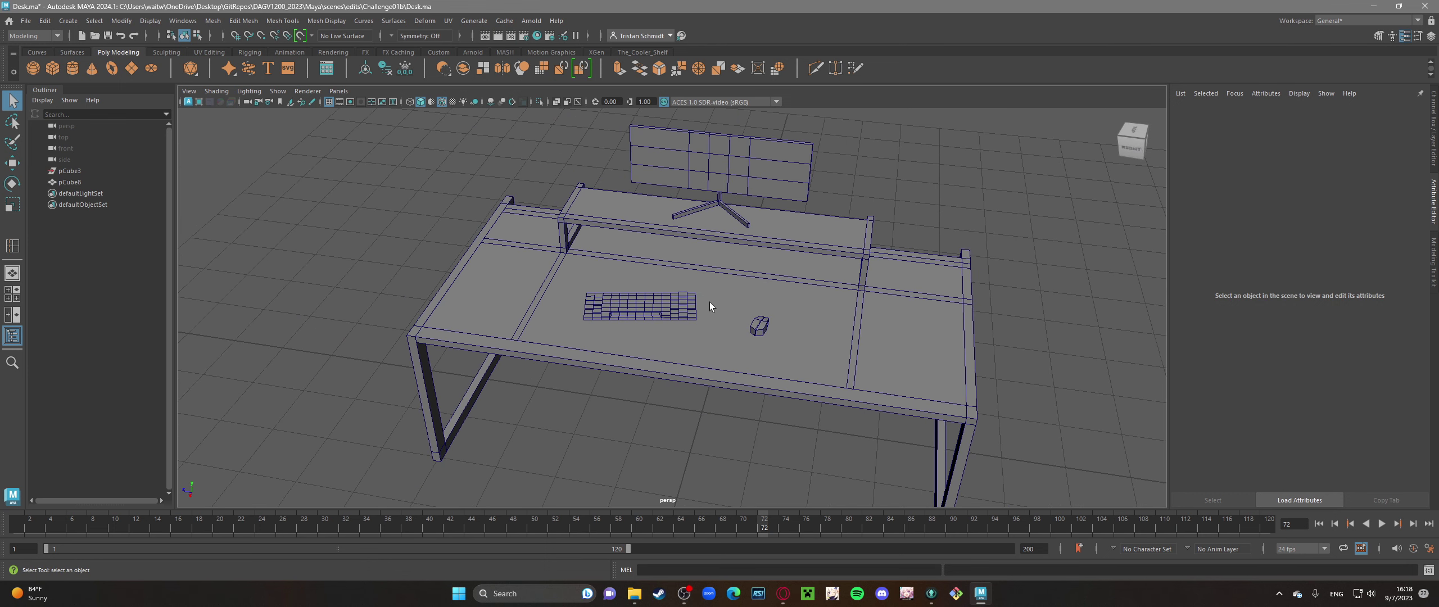
- Select the desk mesh and examine the monitor, its stand and the riser up close from the front
{"action": "left_click", "coordinate": [749, 293]}
{"action": "left_click_drag", "start_coordinate": [749, 293], "coordinate": [724, 257], "text": "alt"}
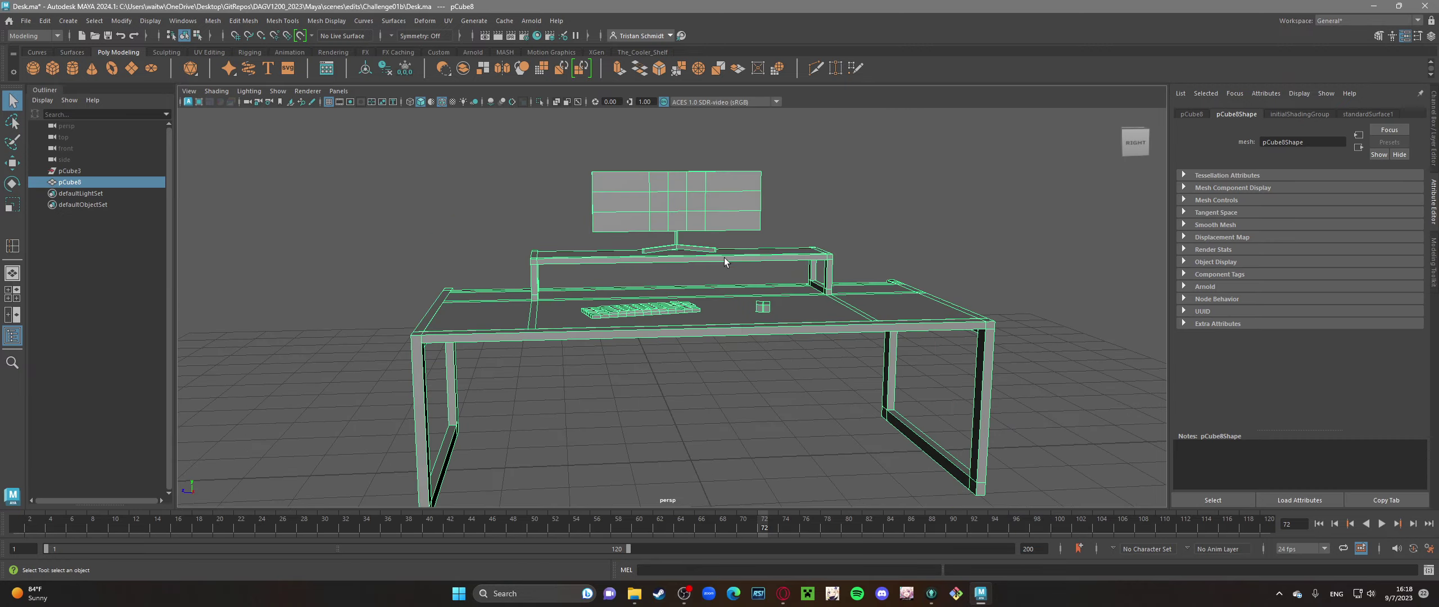
{"action": "scroll", "coordinate": [720, 251], "scroll_direction": "up", "scroll_amount": 4}
{"action": "left_click_drag", "start_coordinate": [691, 326], "coordinate": [750, 300], "text": "alt"}
{"action": "scroll", "coordinate": [745, 305], "scroll_direction": "up", "scroll_amount": 1}
{"action": "scroll", "coordinate": [699, 334], "scroll_direction": "down", "scroll_amount": 5}
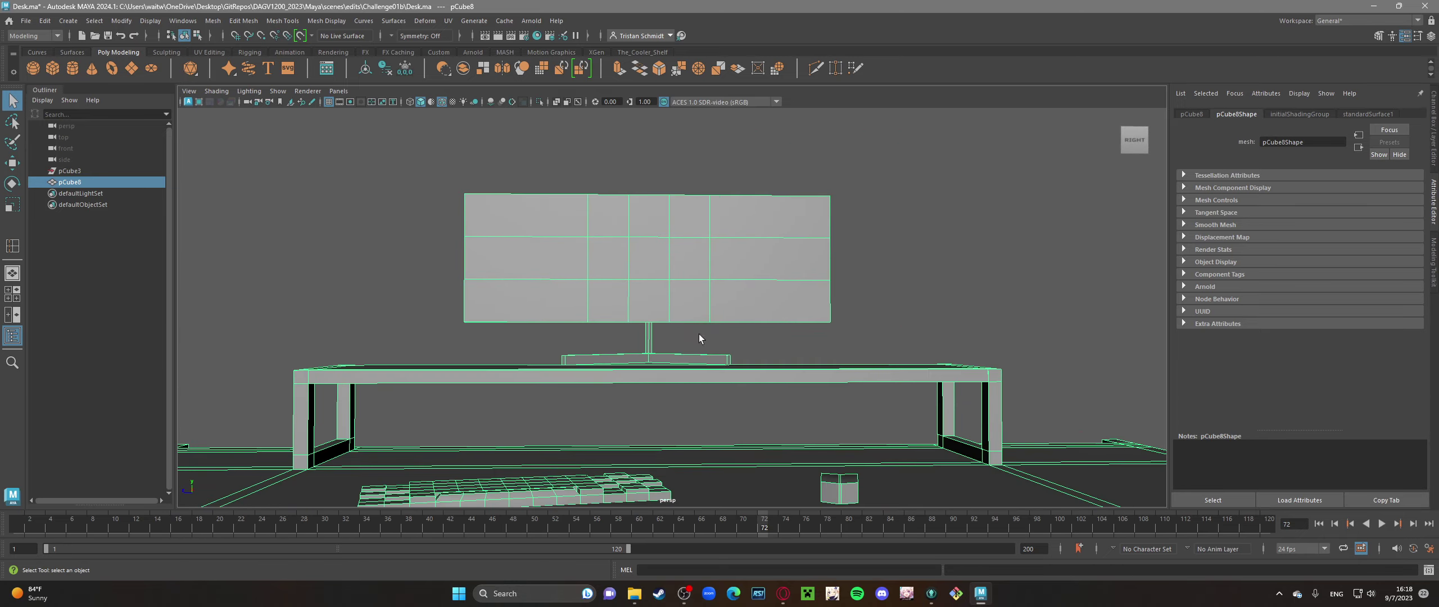
- View the complete desk from a raised front angle with the mesh deselected
{"action": "scroll", "coordinate": [704, 317], "scroll_direction": "down", "scroll_amount": 3}
{"action": "left_click_drag", "start_coordinate": [704, 317], "coordinate": [822, 337], "text": "alt"}
{"action": "left_click", "coordinate": [896, 294]}
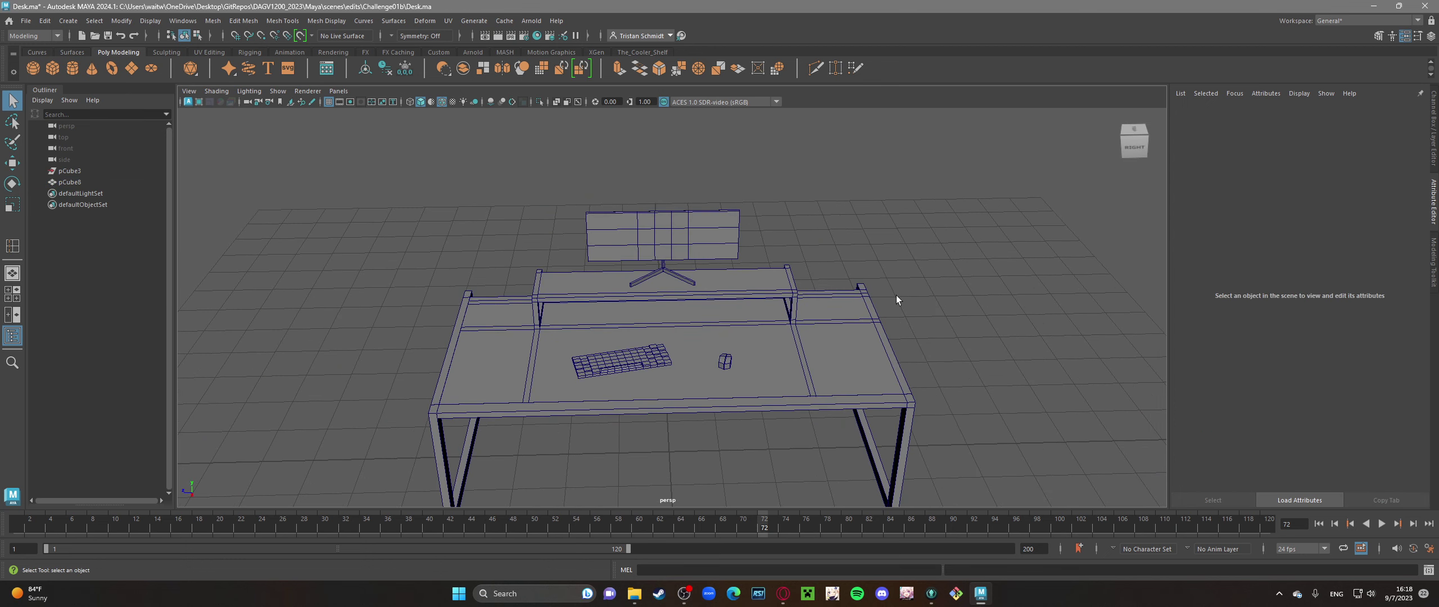